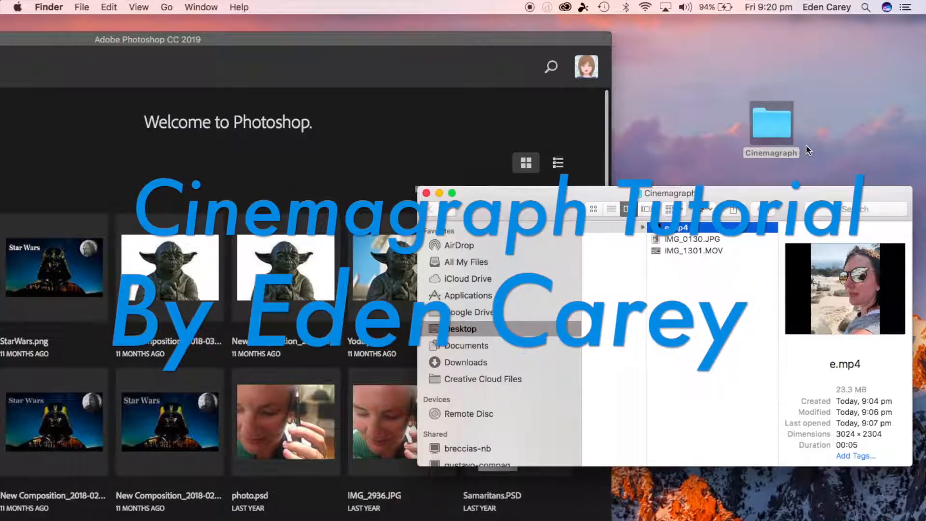
# Preview the photo IMG_0130.JPG and the finished cinemagraph e.mp4 in the Cinemagraph folder
pyautogui.click(670, 238)
pyautogui.press('space')
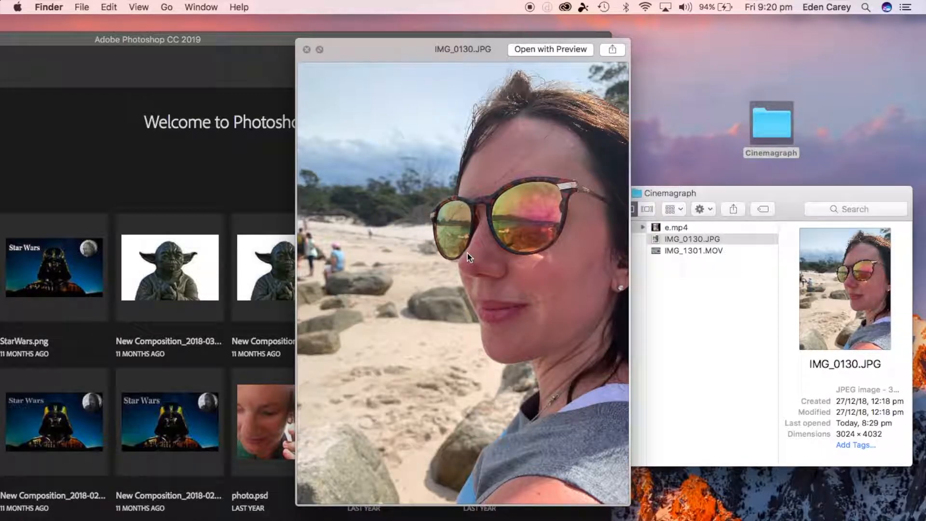
pyautogui.press('Up')
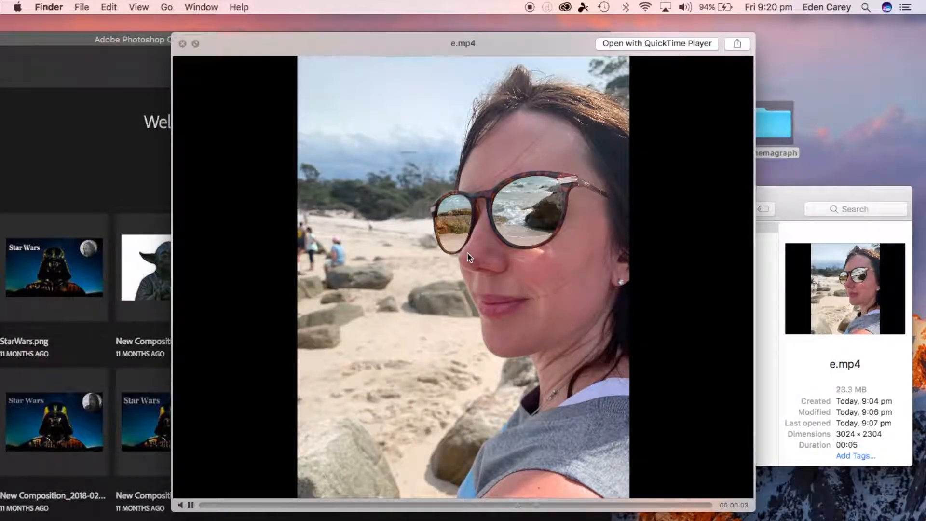
pyautogui.press('space')
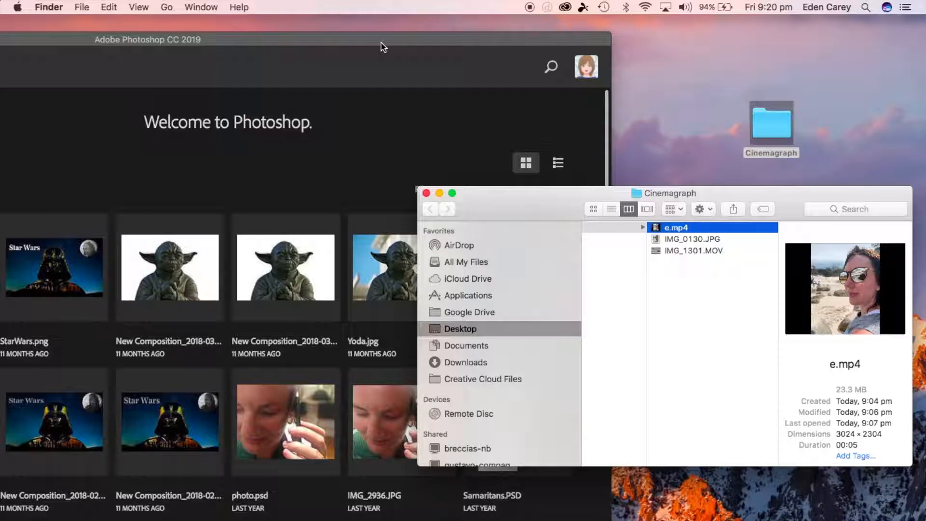
# Open IMG_0130.JPG from the Cinemagraph folder in Photoshop and reposition the application window so the whole workspace is visible
pyautogui.click(688, 238)
pyautogui.moveTo(688, 238); pyautogui.dragTo(683, 517)
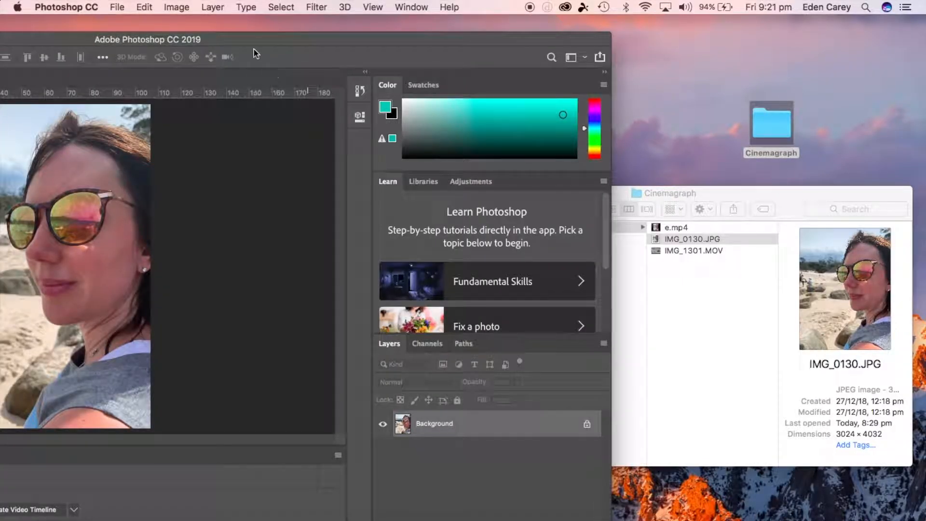
pyautogui.doubleClick(217, 39)
pyautogui.moveTo(523, 23)
pyautogui.mouseDown()
pyautogui.moveTo(563, 11)
pyautogui.moveTo(517, 7)
pyautogui.moveTo(527, 8)
pyautogui.mouseUp()
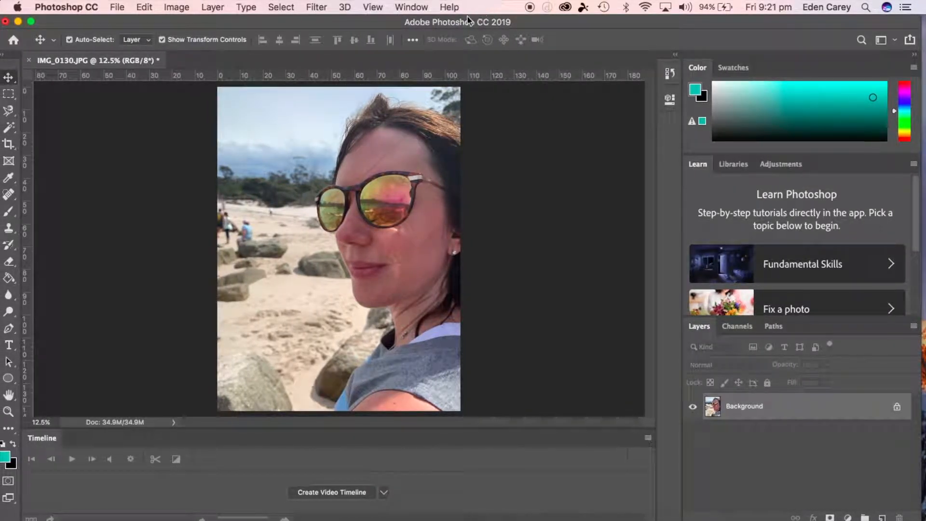
pyautogui.moveTo(460, 23); pyautogui.dragTo(468, 28)
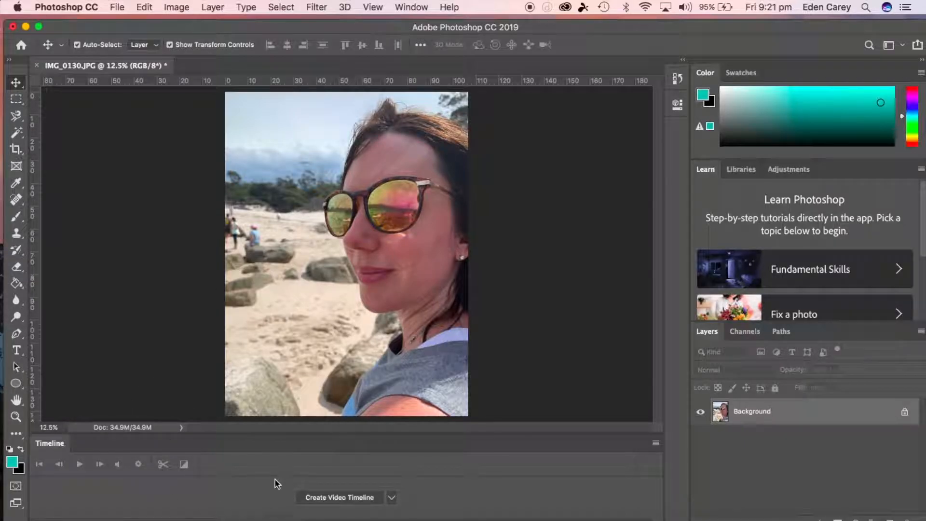
# Hide the Timeline and show it again
pyautogui.click(412, 6)
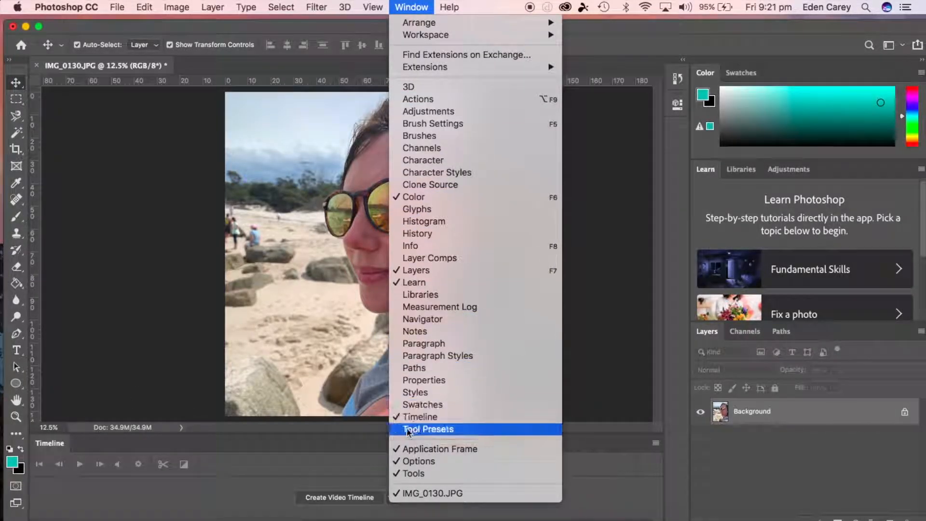
pyautogui.click(434, 418)
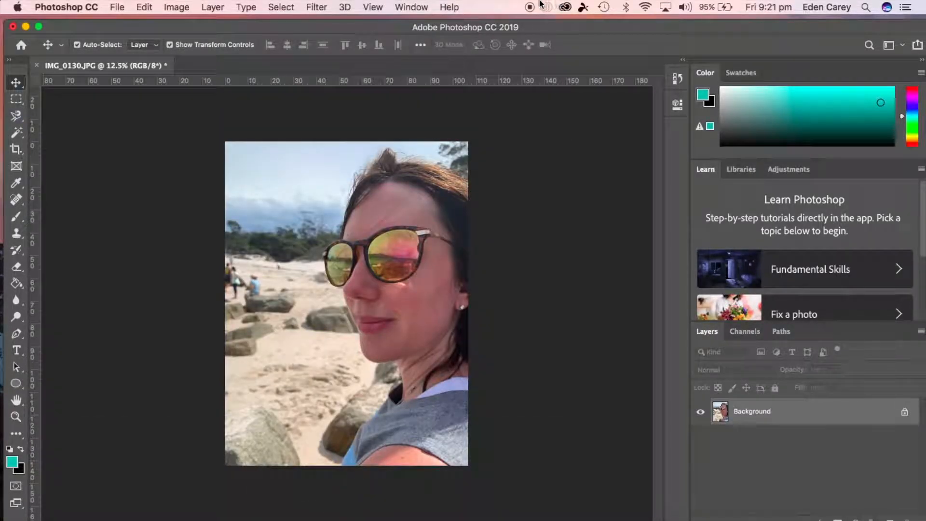
pyautogui.click(411, 6)
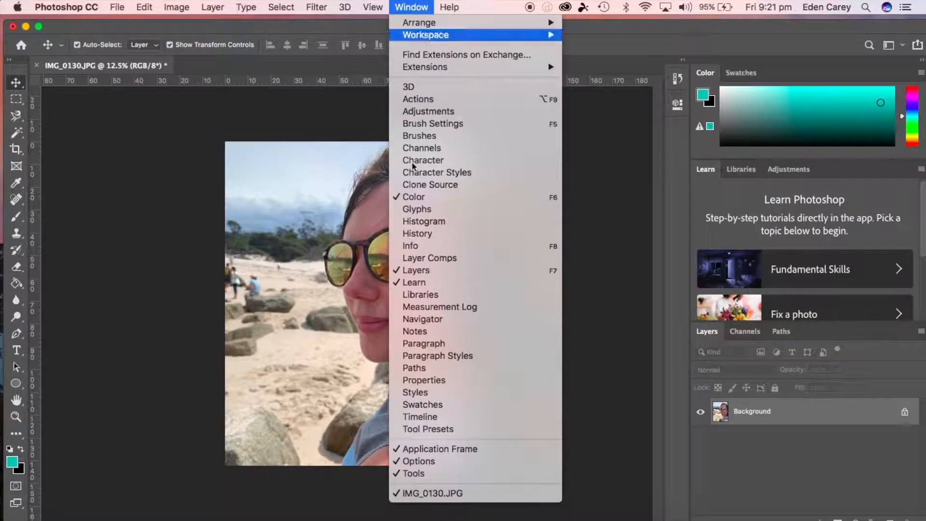
pyautogui.click(432, 422)
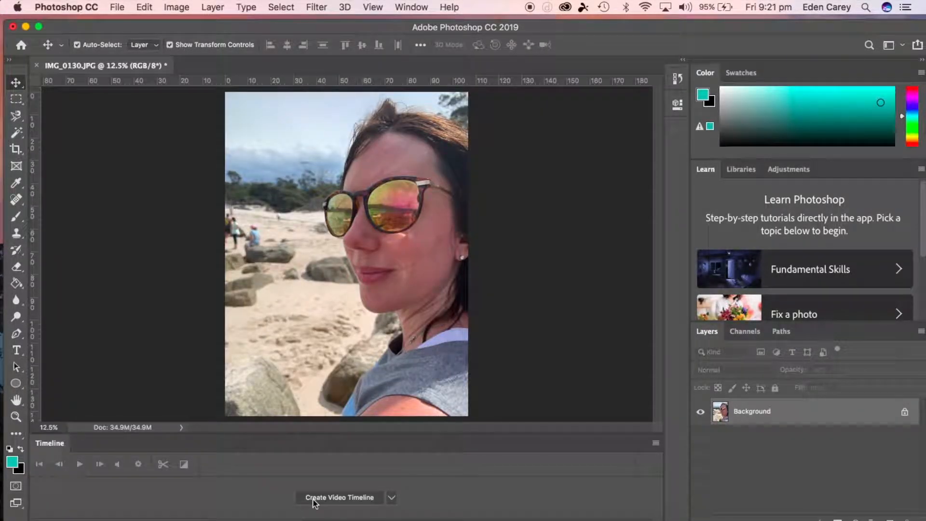
# Create a video timeline for the photo and add a new video group above Layer 0
pyautogui.click(392, 498)
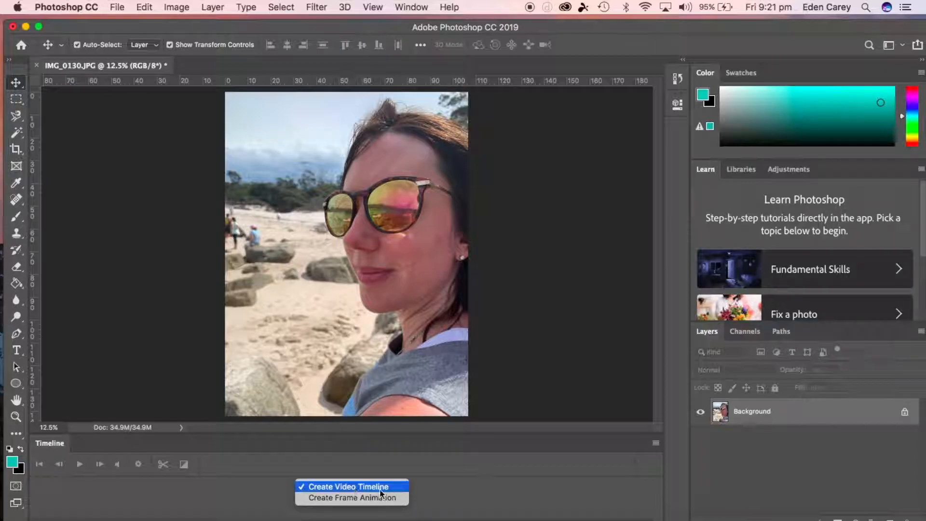
pyautogui.click(399, 487)
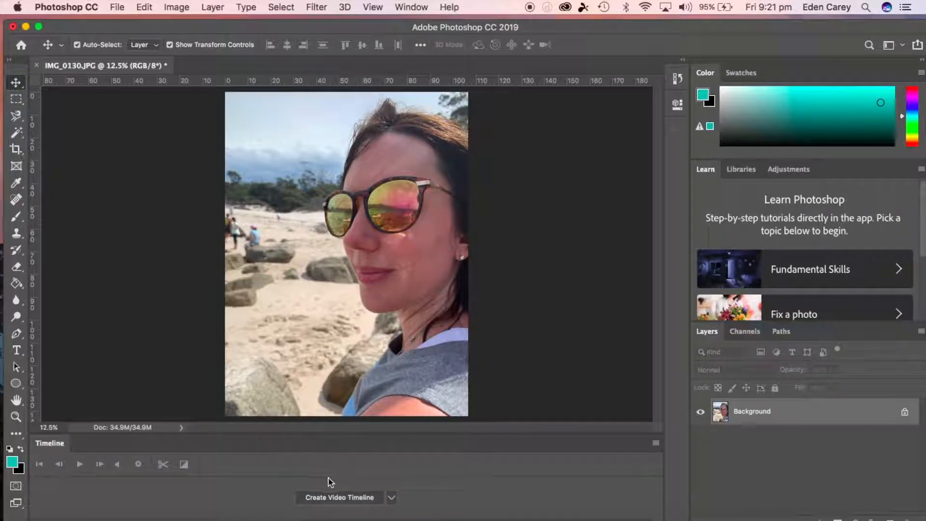
pyautogui.click(339, 497)
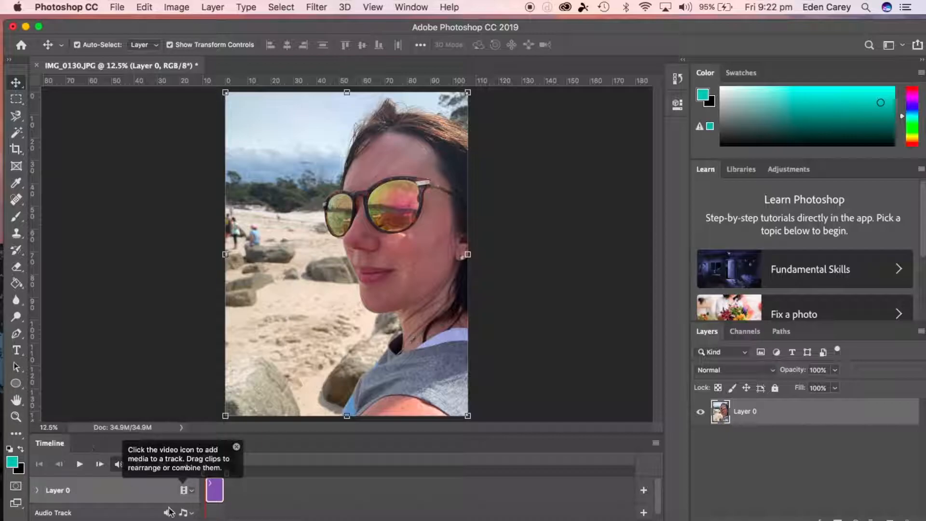
pyautogui.click(191, 491)
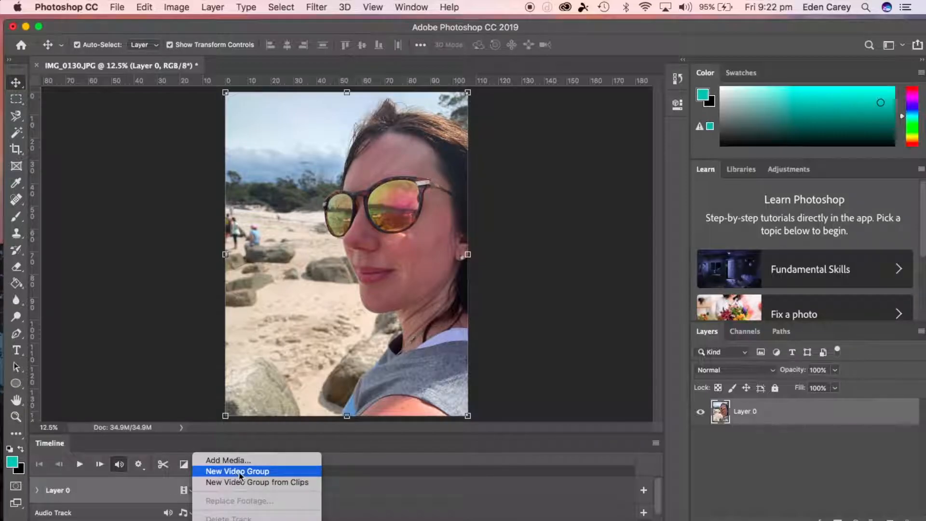
pyautogui.click(263, 471)
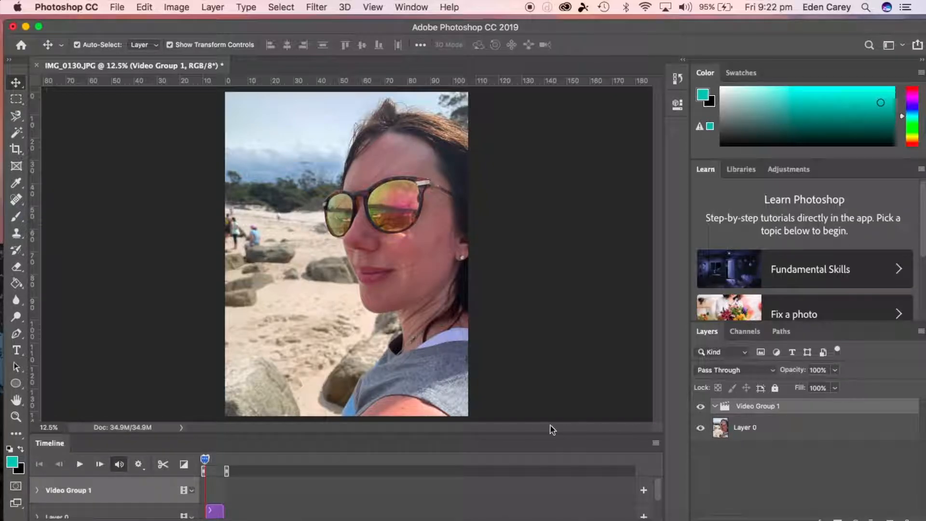
# Add the clip IMG_1301.MOV from the Desktop's Cinemagraph folder to Video Group 1
pyautogui.click(192, 491)
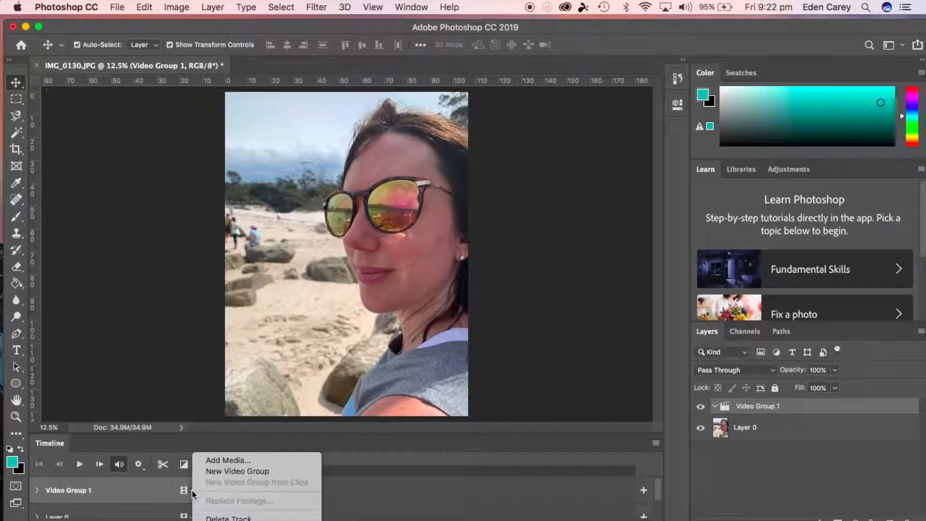
pyautogui.click(215, 462)
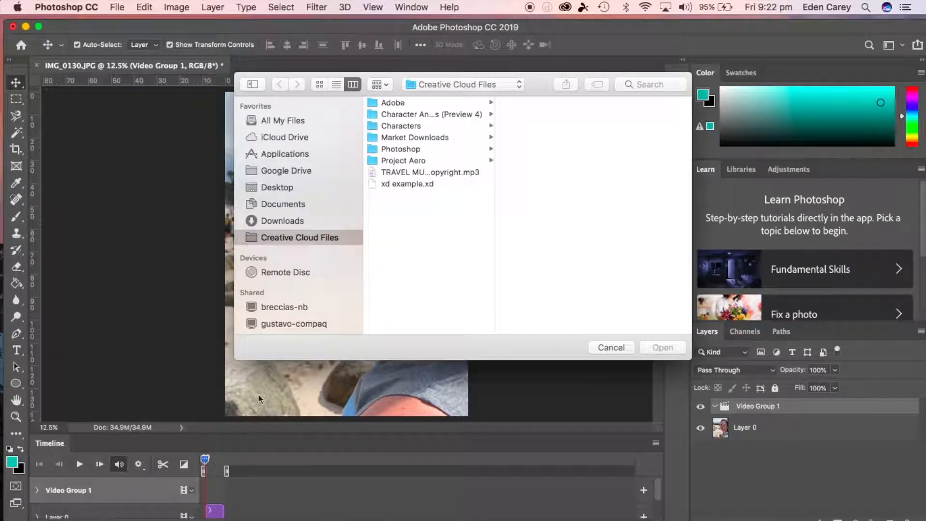
pyautogui.click(283, 188)
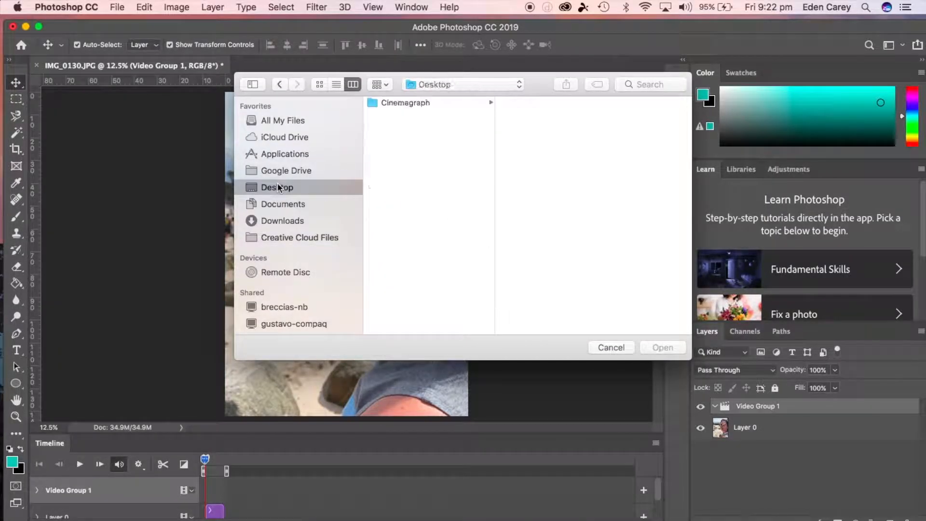
pyautogui.click(411, 103)
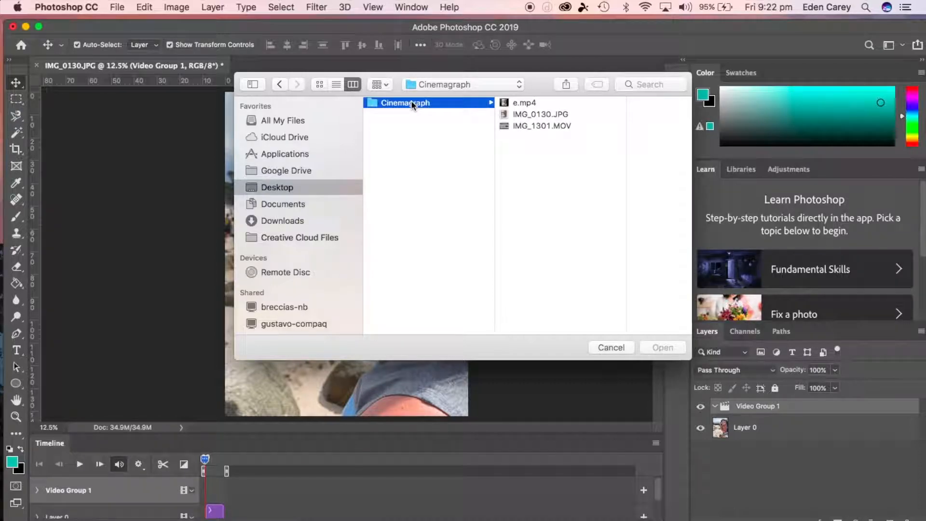
pyautogui.click(552, 126)
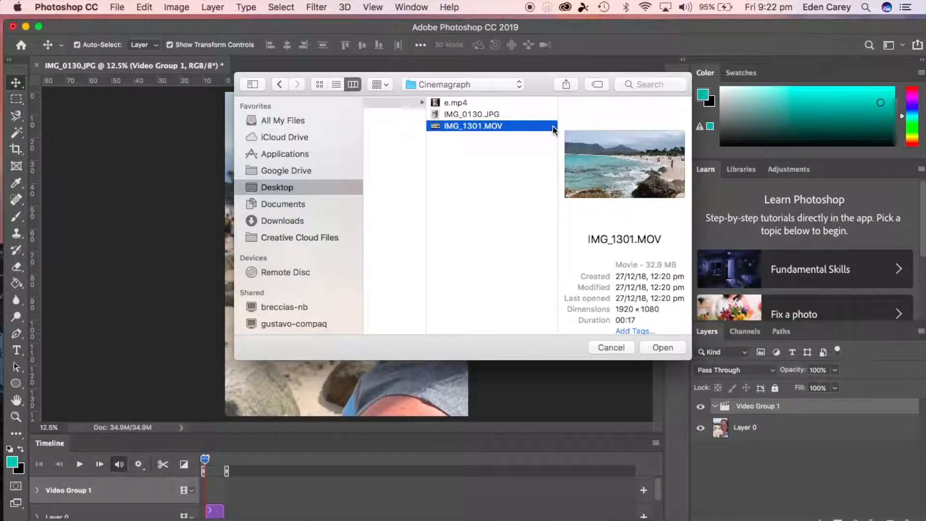
pyautogui.click(670, 354)
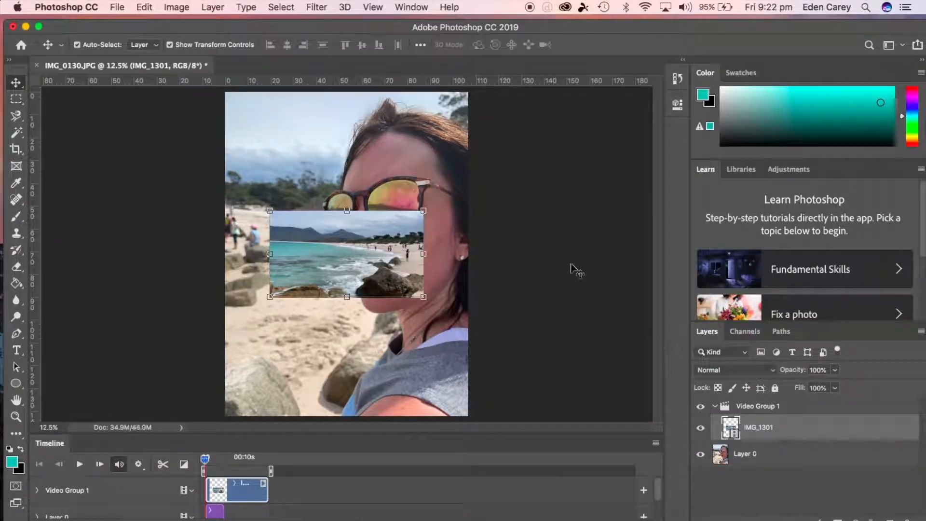
# Move the IMG_1301 video up and over the sunglasses, keeping its transform controls shown
pyautogui.moveTo(353, 266); pyautogui.dragTo(354, 221)
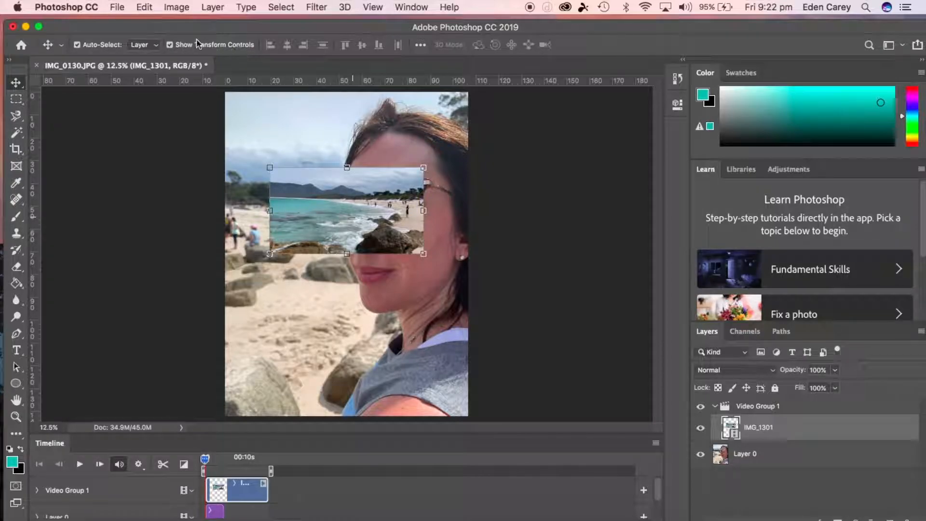
pyautogui.click(170, 45)
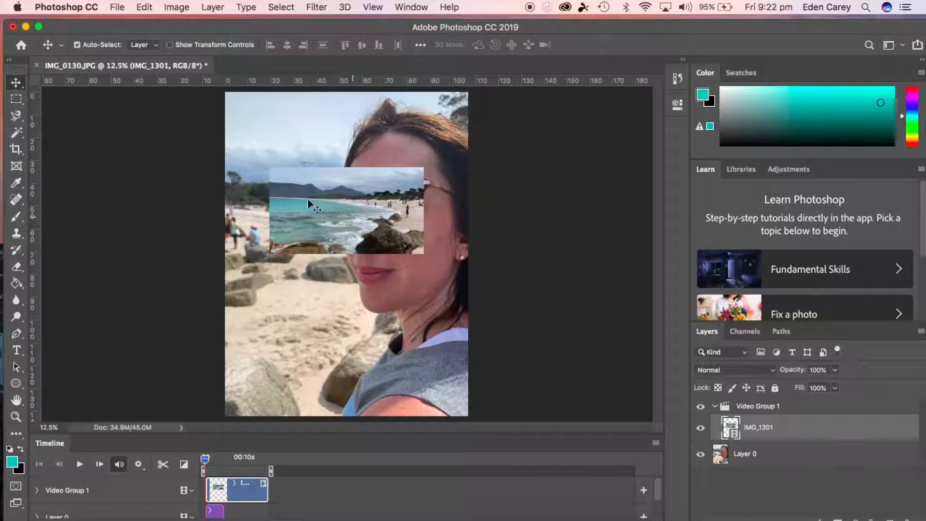
pyautogui.click(170, 45)
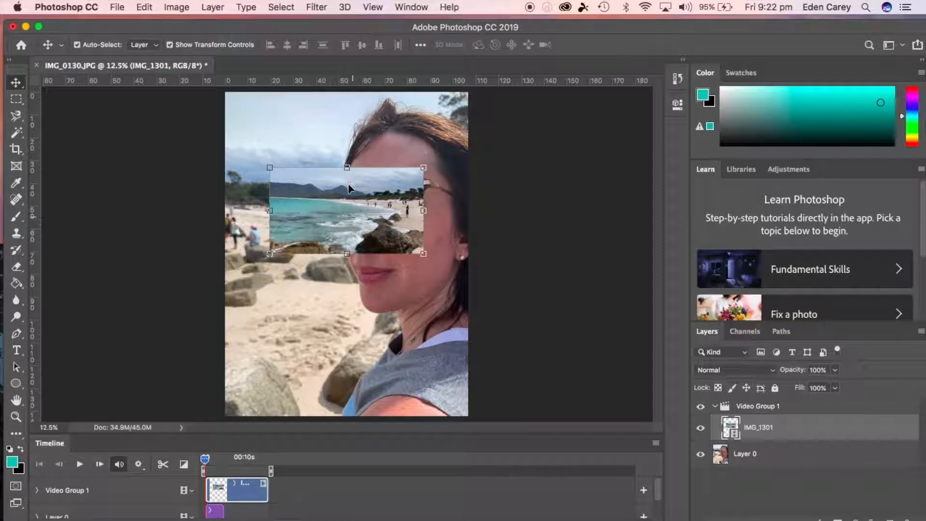
pyautogui.moveTo(350, 191); pyautogui.dragTo(365, 174)
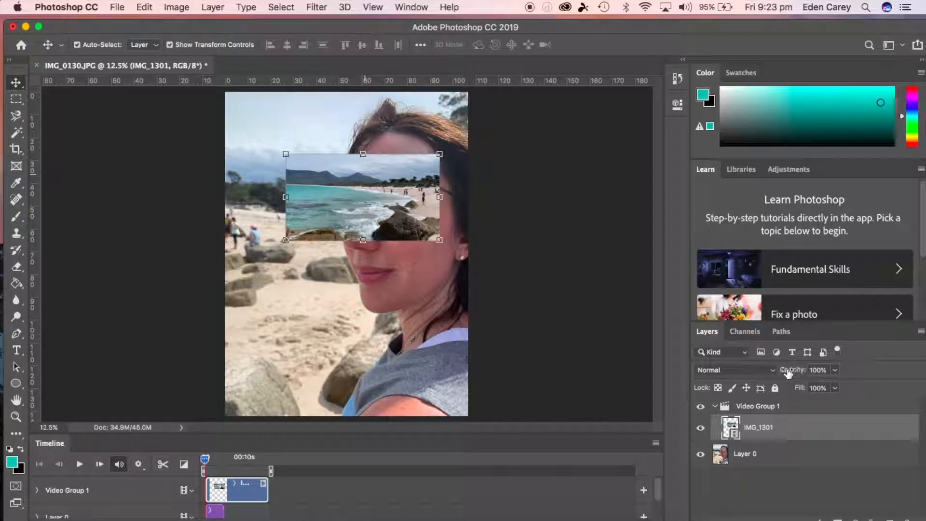
# Lower the IMG_1301 layer's opacity to 61% to check its placement over the sunglasses, and restore it to 100%
pyautogui.click(834, 371)
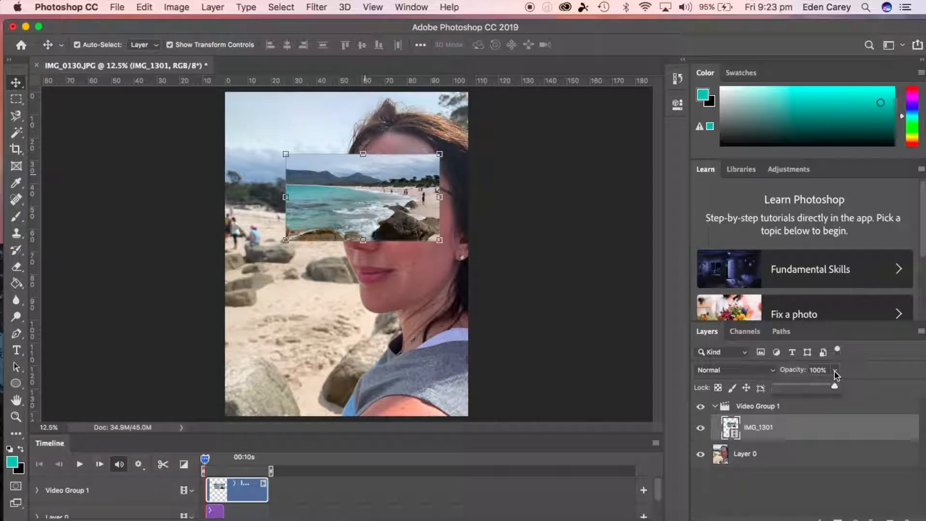
pyautogui.moveTo(835, 385); pyautogui.dragTo(812, 391)
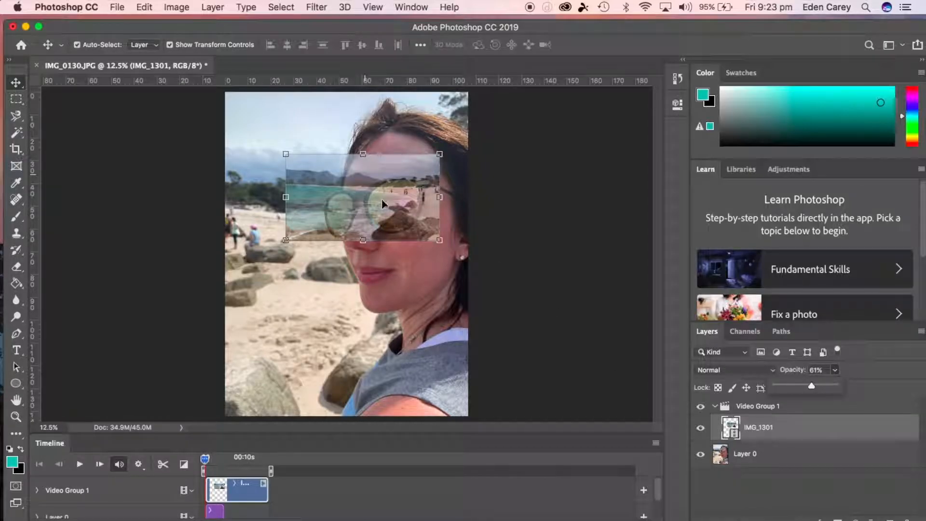
pyautogui.moveTo(392, 225)
pyautogui.mouseDown()
pyautogui.moveTo(389, 207)
pyautogui.moveTo(395, 219)
pyautogui.mouseUp()
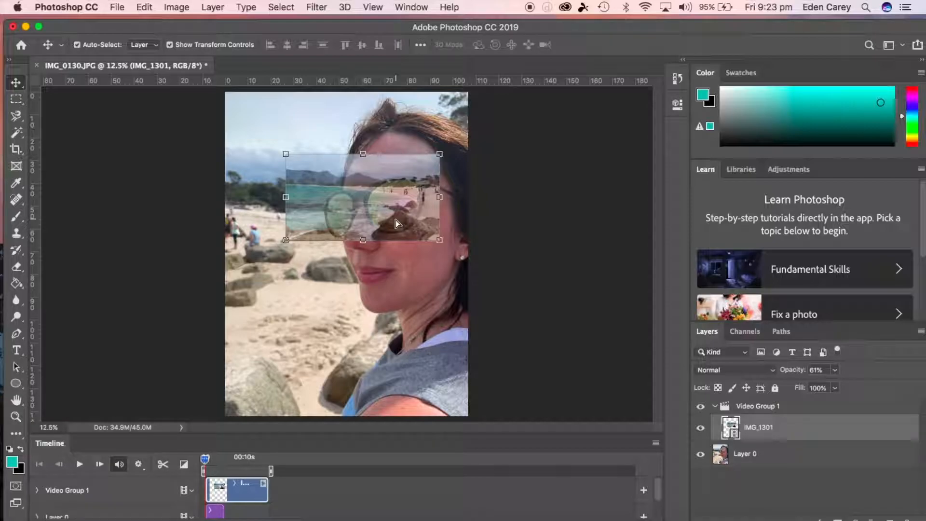
pyautogui.click(395, 220)
pyautogui.moveTo(397, 220); pyautogui.dragTo(398, 217)
pyautogui.click(834, 370)
pyautogui.moveTo(836, 387); pyautogui.dragTo(888, 396)
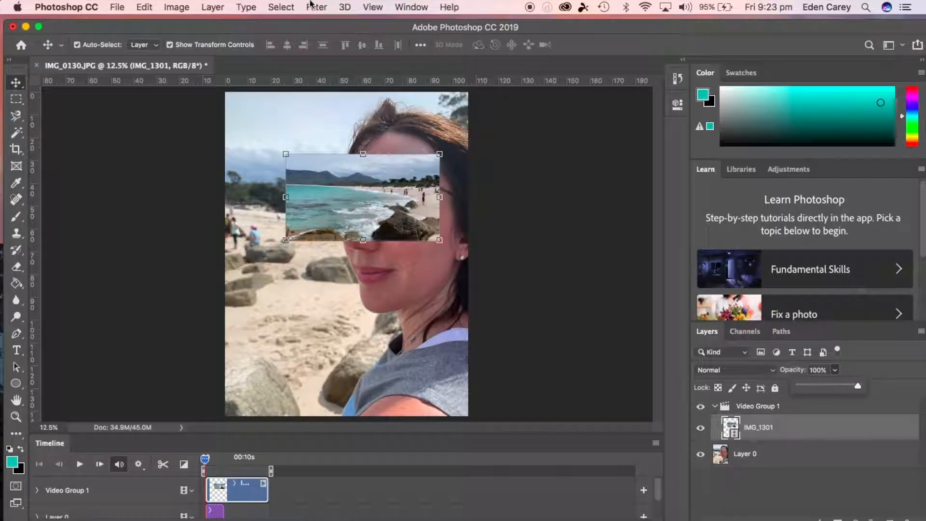
# Open the IMG_1301 layer in Select and Mask, look through the view modes, and choose the Polygonal Lasso tool
pyautogui.click(282, 6)
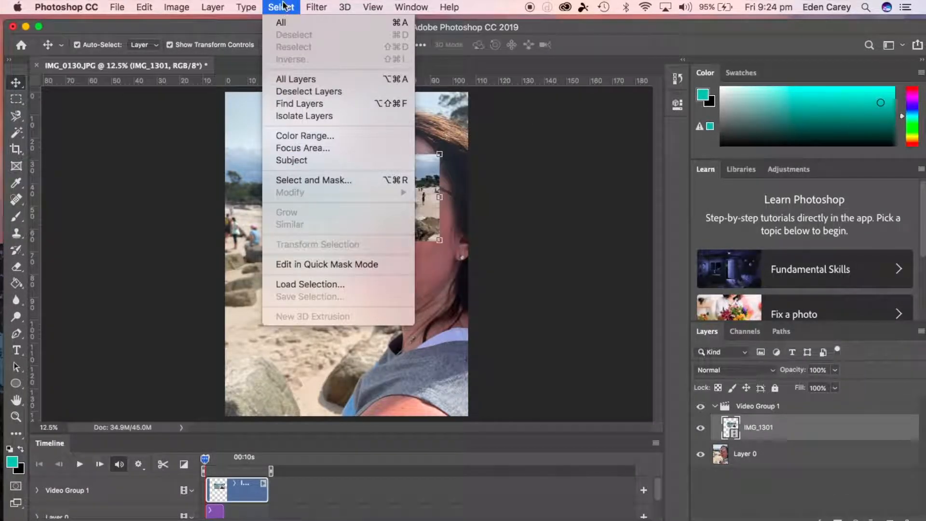
pyautogui.click(309, 184)
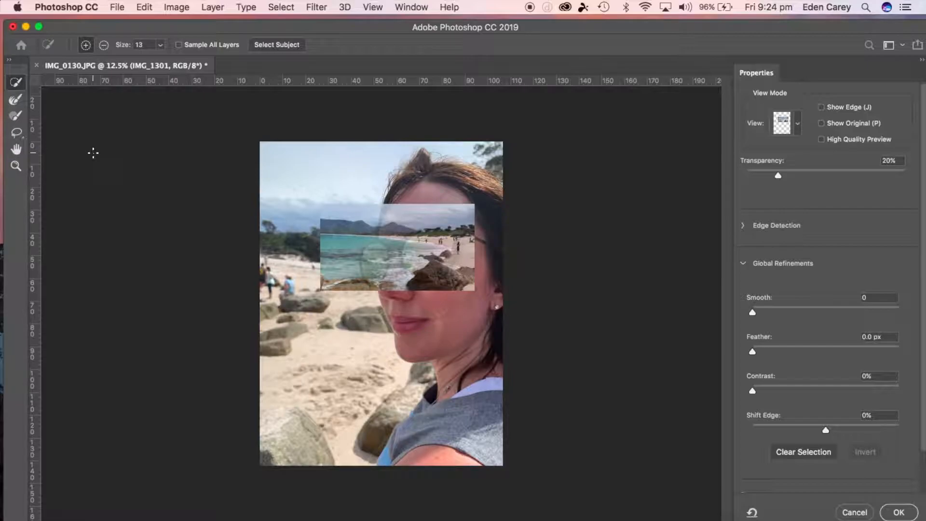
pyautogui.click(798, 125)
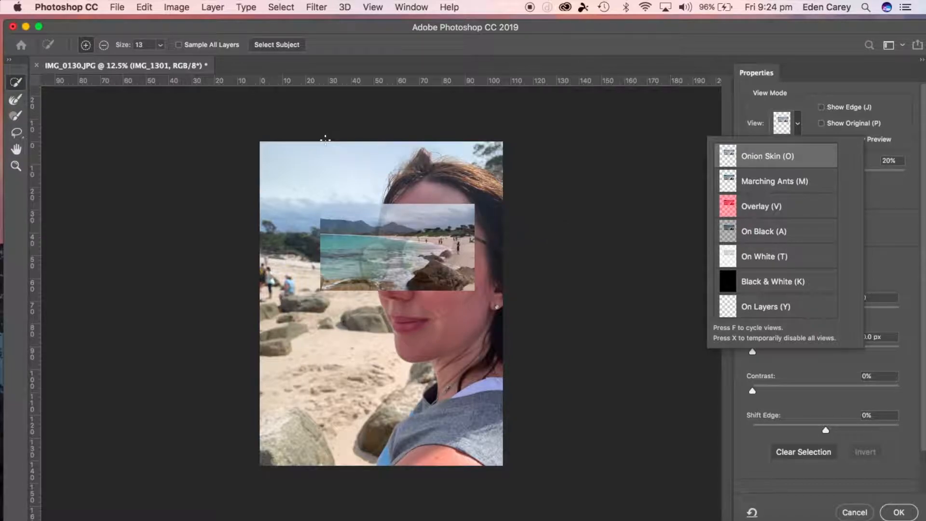
pyautogui.click(22, 136)
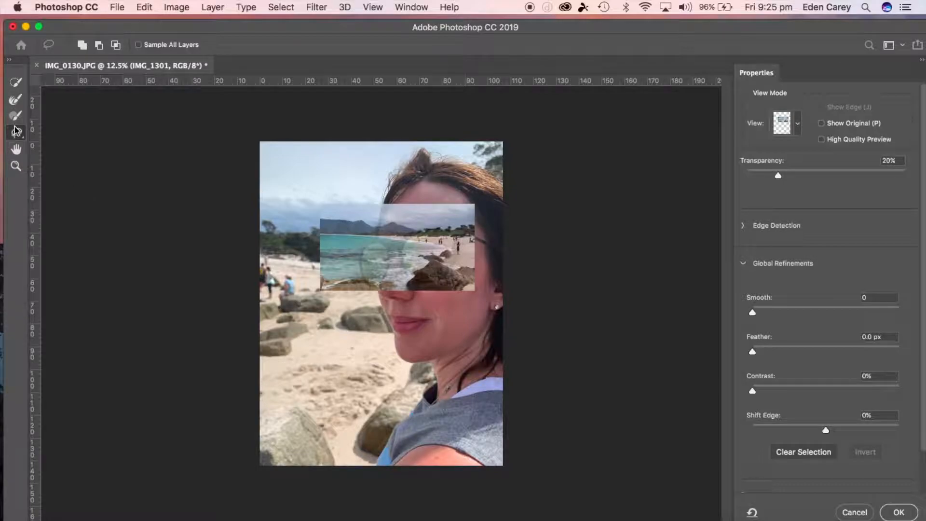
pyautogui.moveTo(15, 130); pyautogui.dragTo(71, 149)
# Outline the smaller, far sunglasses lens as a selection with the Polygonal Lasso tool, working at 100% zoom
pyautogui.click(15, 167)
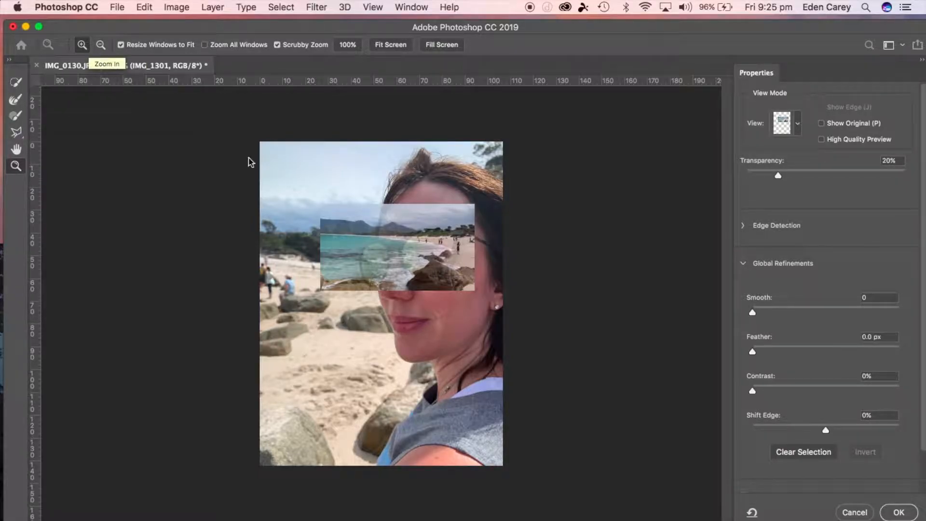
pyautogui.click(365, 268)
pyautogui.click(365, 268)
pyautogui.click(364, 266)
pyautogui.click(364, 266)
pyautogui.moveTo(452, 248); pyautogui.dragTo(443, 207)
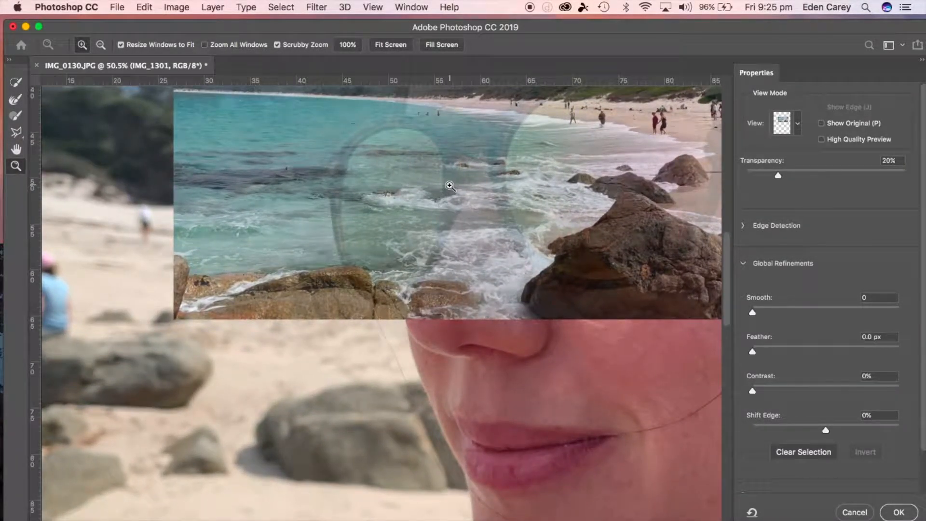
pyautogui.click(471, 151)
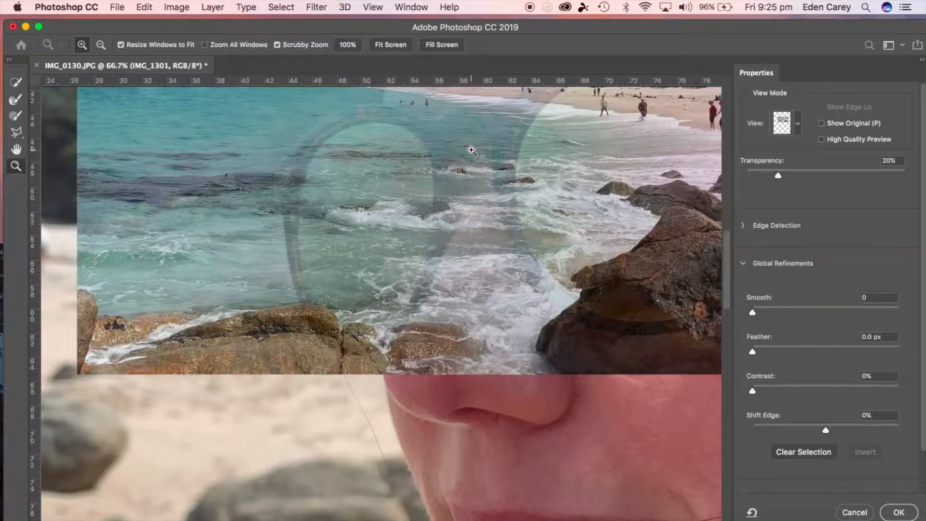
pyautogui.click(16, 149)
pyautogui.moveTo(561, 195); pyautogui.dragTo(429, 292)
pyautogui.hotkey('ctrl', 'r')
pyautogui.click(16, 165)
pyautogui.click(183, 314)
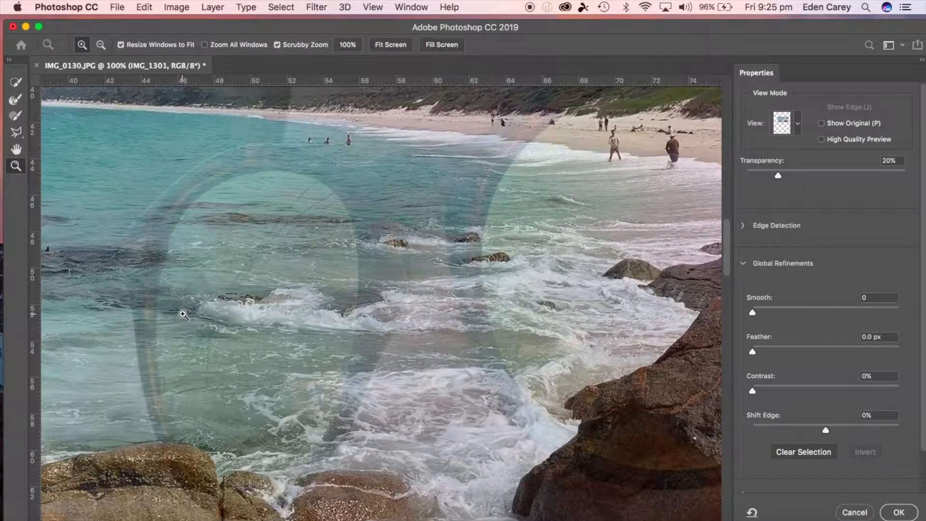
pyautogui.click(16, 132)
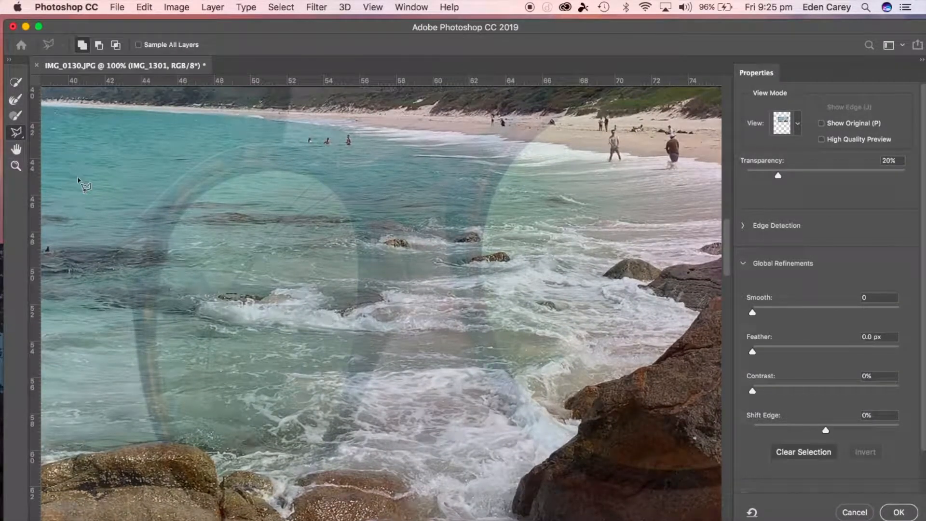
pyautogui.click(205, 194)
pyautogui.moveTo(183, 213)
pyautogui.mouseDown()
pyautogui.moveTo(157, 293)
pyautogui.moveTo(158, 383)
pyautogui.moveTo(189, 470)
pyautogui.moveTo(210, 497)
pyautogui.moveTo(255, 502)
pyautogui.moveTo(306, 466)
pyautogui.moveTo(343, 408)
pyautogui.moveTo(360, 316)
pyautogui.moveTo(359, 229)
pyautogui.moveTo(352, 211)
pyautogui.moveTo(309, 176)
pyautogui.moveTo(250, 172)
pyautogui.moveTo(206, 199)
pyautogui.mouseUp()
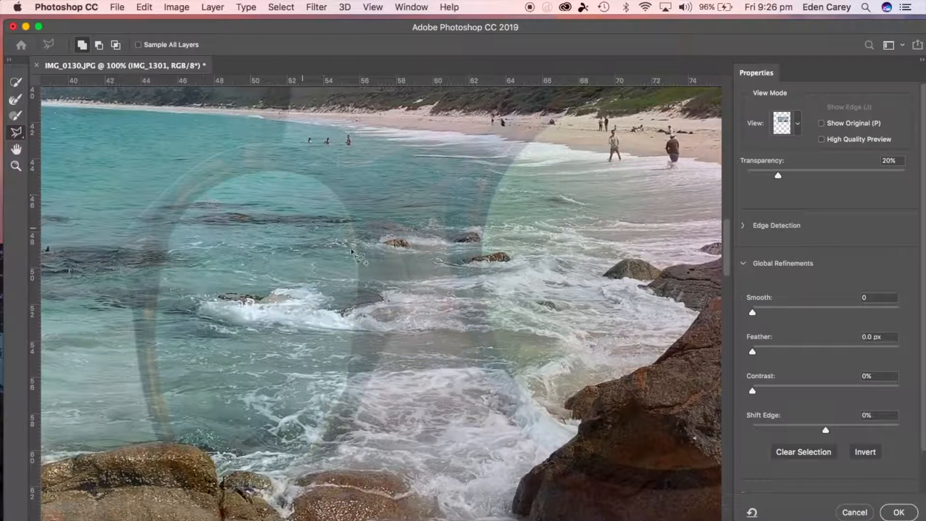
# Add the larger, near sunglasses lens to the selection by tracing its inner rim with the Polygonal Lasso tool
pyautogui.click(16, 149)
pyautogui.moveTo(617, 249); pyautogui.dragTo(362, 287)
pyautogui.click(16, 132)
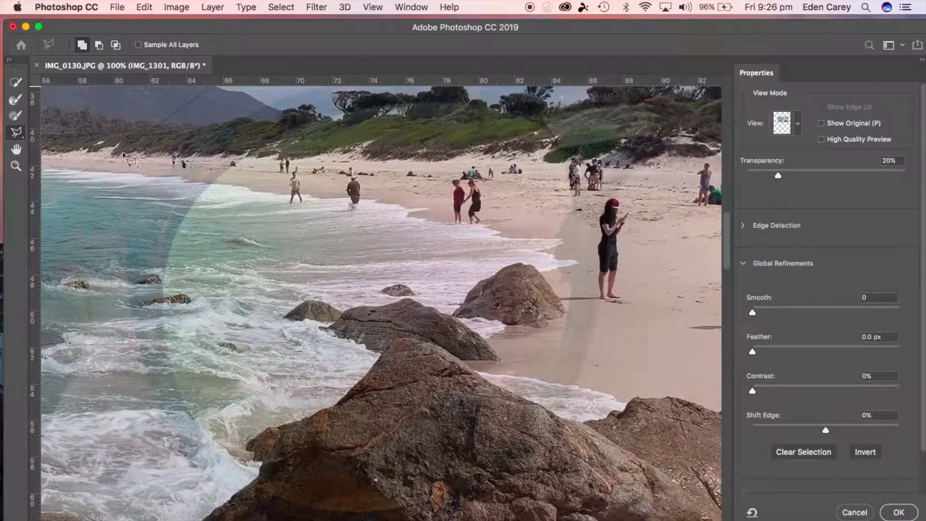
pyautogui.click(234, 166)
pyautogui.click(189, 210)
pyautogui.moveTo(170, 250)
pyautogui.mouseDown()
pyautogui.moveTo(162, 296)
pyautogui.moveTo(175, 384)
pyautogui.moveTo(236, 476)
pyautogui.moveTo(265, 493)
pyautogui.moveTo(347, 515)
pyautogui.moveTo(397, 511)
pyautogui.moveTo(470, 481)
pyautogui.moveTo(521, 429)
pyautogui.moveTo(550, 386)
pyautogui.moveTo(575, 281)
pyautogui.moveTo(568, 159)
pyautogui.moveTo(552, 140)
pyautogui.moveTo(489, 109)
pyautogui.moveTo(367, 107)
pyautogui.moveTo(273, 139)
pyautogui.moveTo(233, 165)
pyautogui.mouseUp()
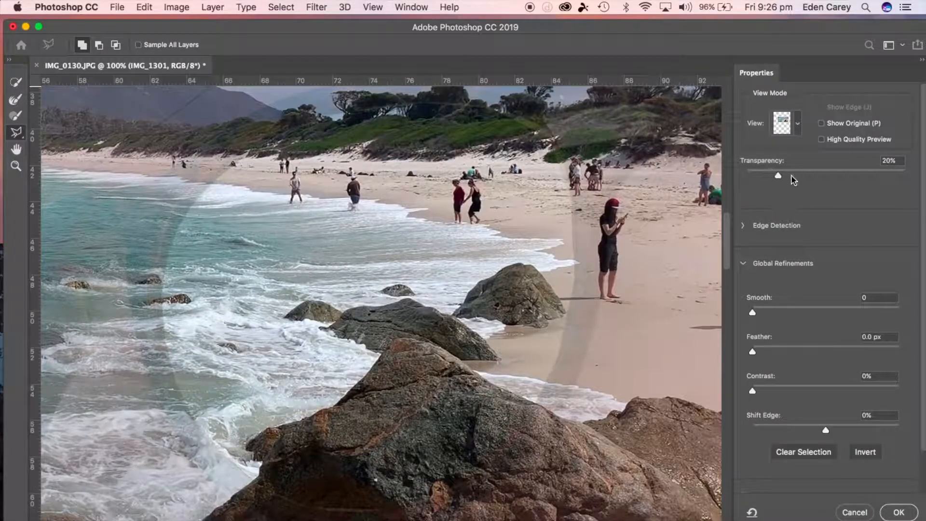
# Set the view transparency to 79% and brush the missed upper and side edges of the larger lens into the selection
pyautogui.moveTo(779, 178); pyautogui.dragTo(872, 178)
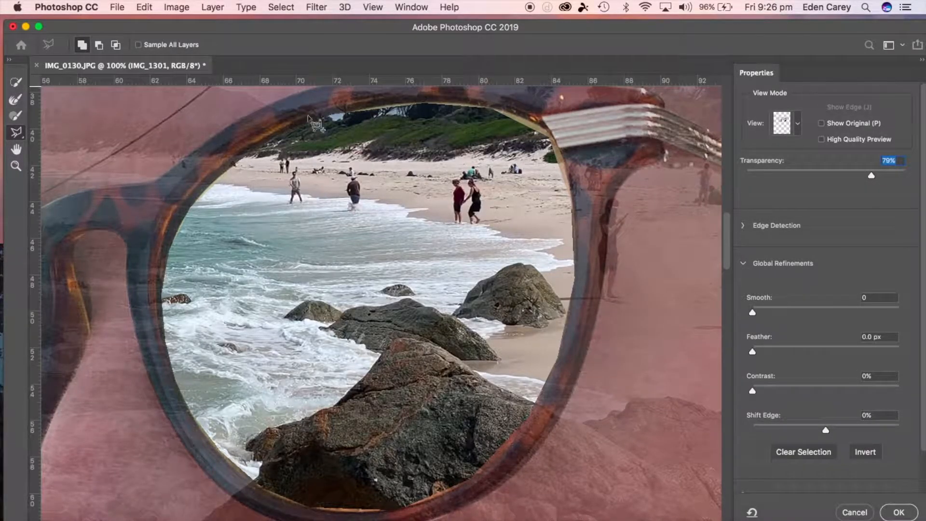
pyautogui.click(15, 121)
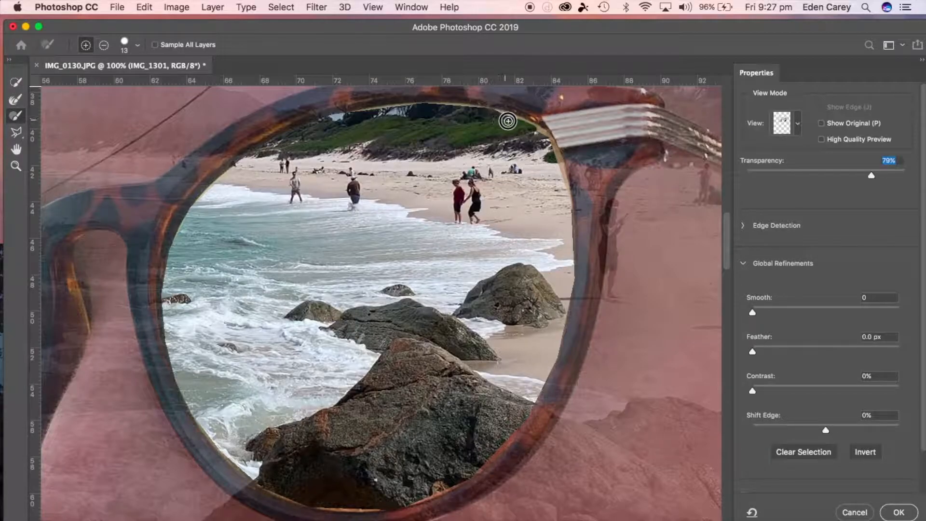
pyautogui.moveTo(556, 158); pyautogui.dragTo(569, 259)
pyautogui.moveTo(544, 135)
pyautogui.mouseDown()
pyautogui.moveTo(443, 104)
pyautogui.moveTo(337, 115)
pyautogui.mouseUp()
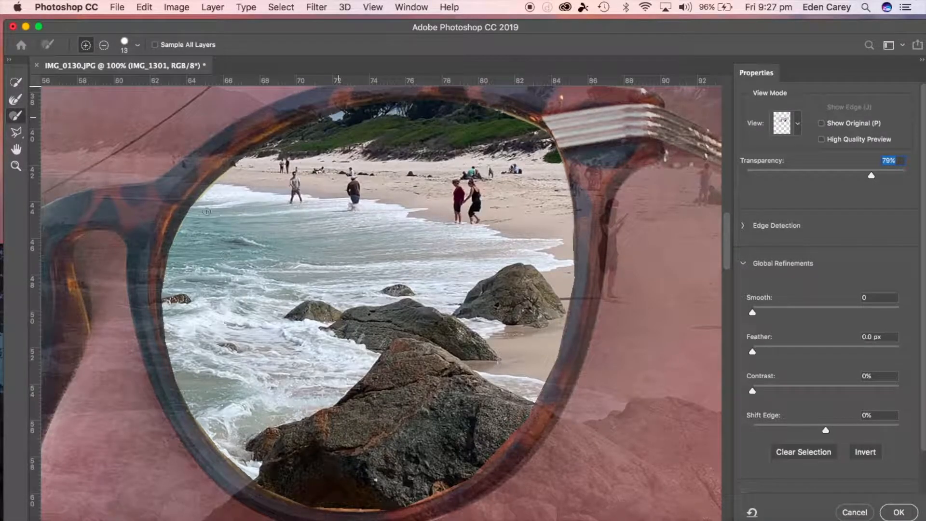
pyautogui.moveTo(234, 171)
pyautogui.mouseDown()
pyautogui.moveTo(195, 209)
pyautogui.moveTo(180, 266)
pyautogui.mouseUp()
# Set the brush size to 20 px and paint the remaining lower edge of the larger lens into the selection
pyautogui.click(139, 48)
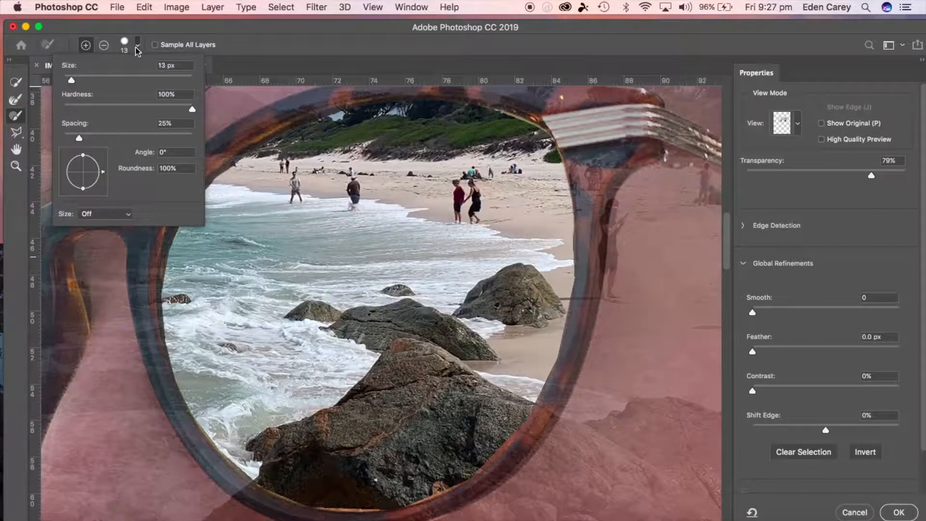
pyautogui.moveTo(79, 79)
pyautogui.mouseDown()
pyautogui.moveTo(110, 77)
pyautogui.moveTo(76, 79)
pyautogui.mouseUp()
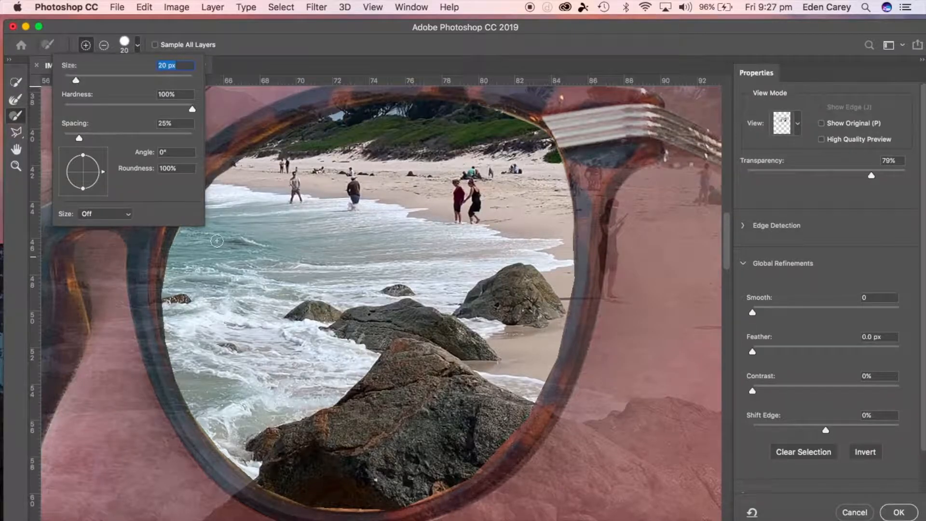
pyautogui.click(273, 487)
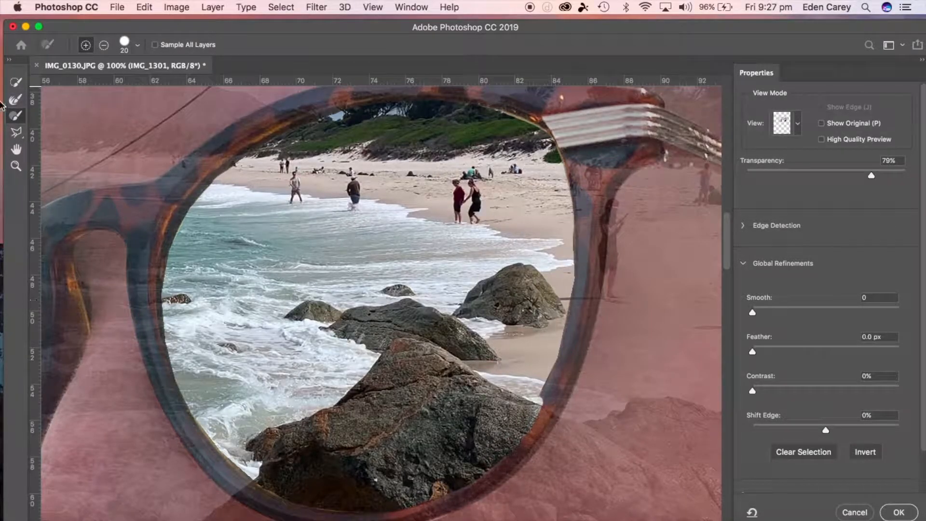
# Brush the missed edges of the smaller lens into the selection and apply the result as the IMG_1301 layer's mask
pyautogui.click(16, 149)
pyautogui.moveTo(155, 233); pyautogui.dragTo(579, 161)
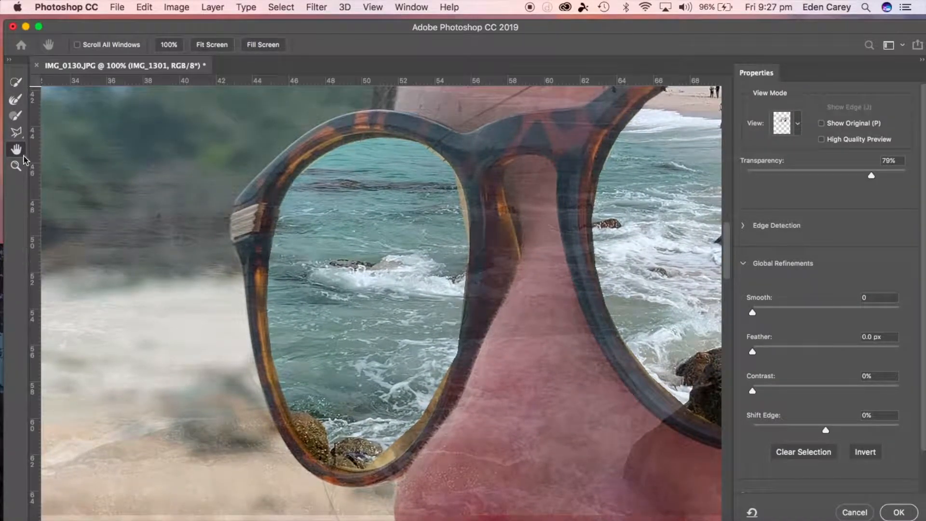
pyautogui.click(14, 114)
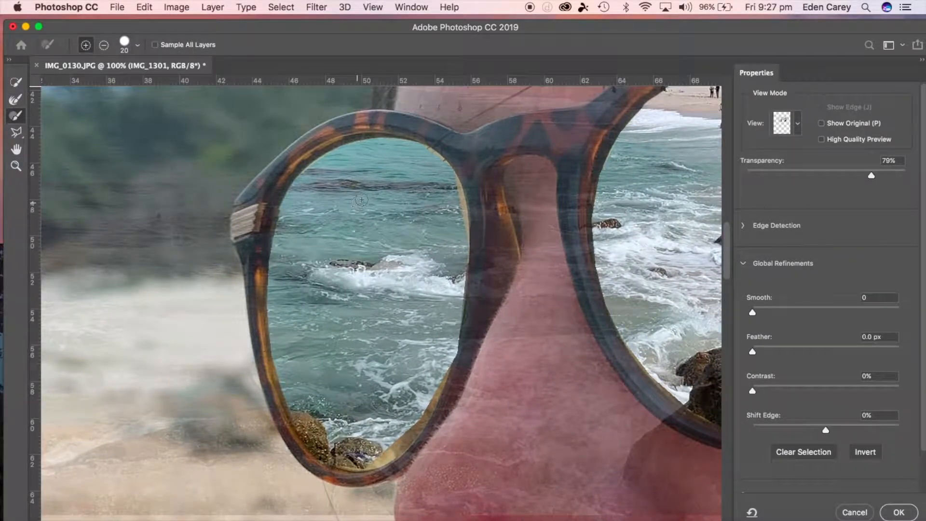
pyautogui.moveTo(426, 153)
pyautogui.mouseDown()
pyautogui.moveTo(459, 192)
pyautogui.moveTo(464, 230)
pyautogui.moveTo(434, 393)
pyautogui.moveTo(397, 448)
pyautogui.moveTo(368, 465)
pyautogui.moveTo(307, 442)
pyautogui.mouseUp()
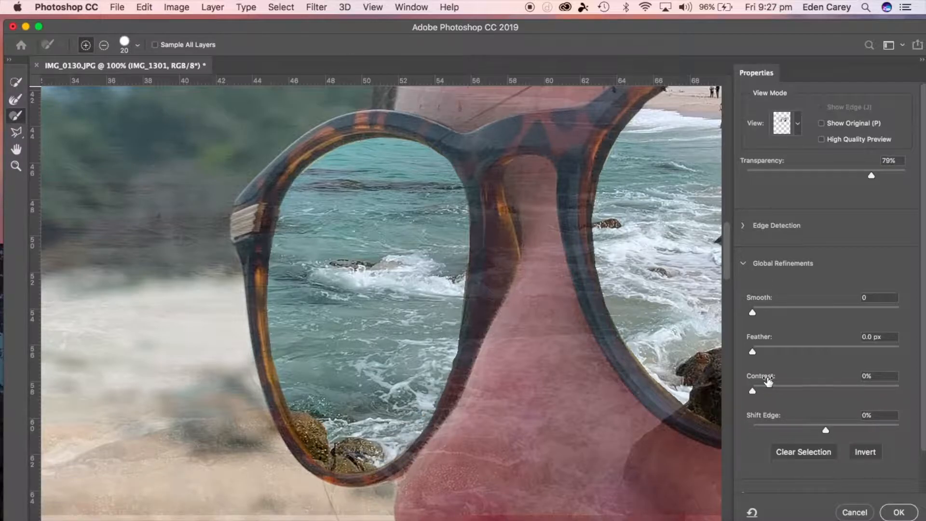
pyautogui.click(899, 512)
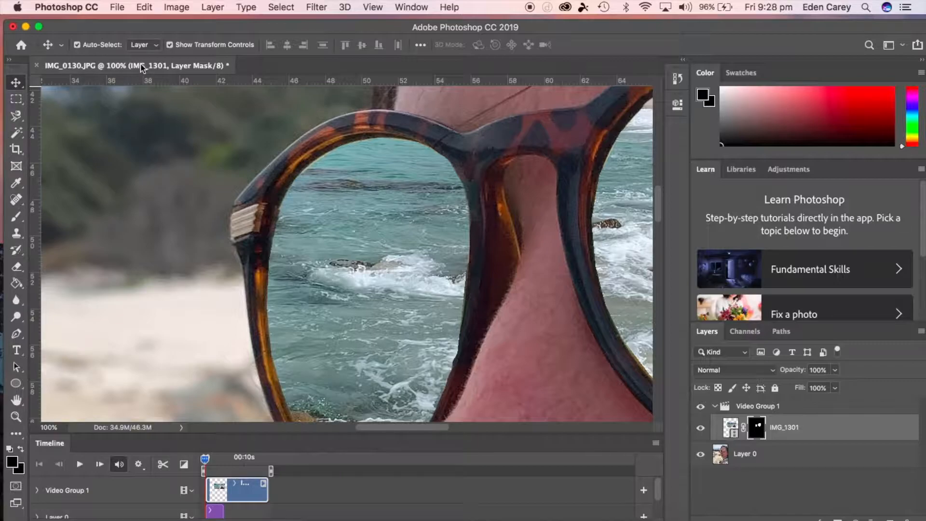
# Examine the masked lenses against the whole photo and preview the video playing inside them
pyautogui.click(16, 416)
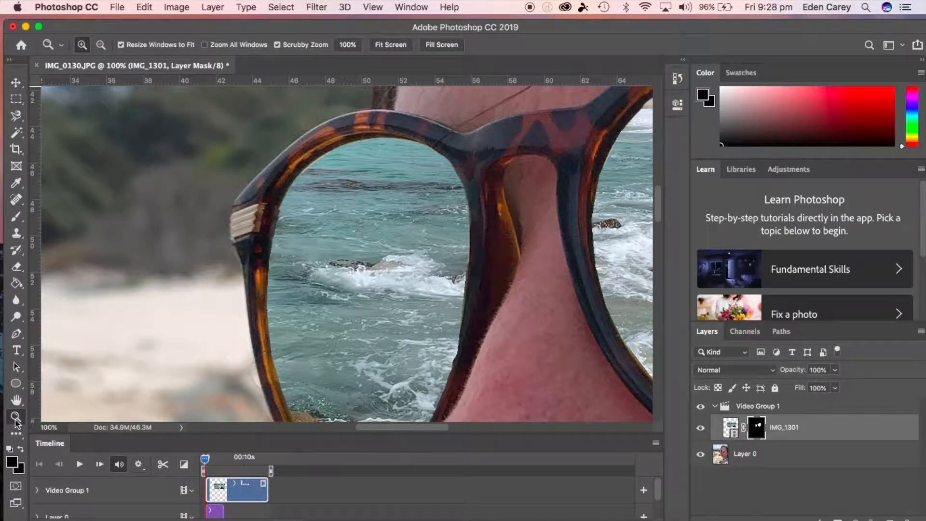
pyautogui.click(101, 44)
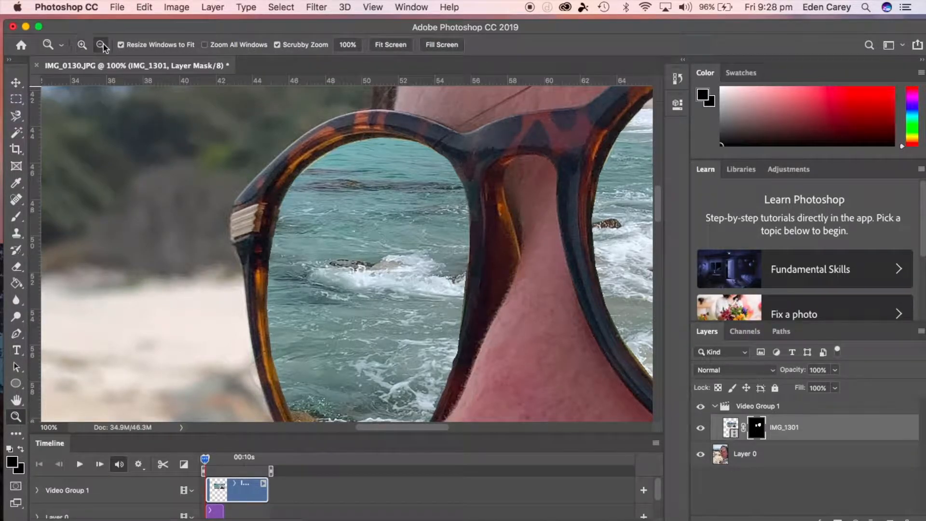
pyautogui.click(348, 221)
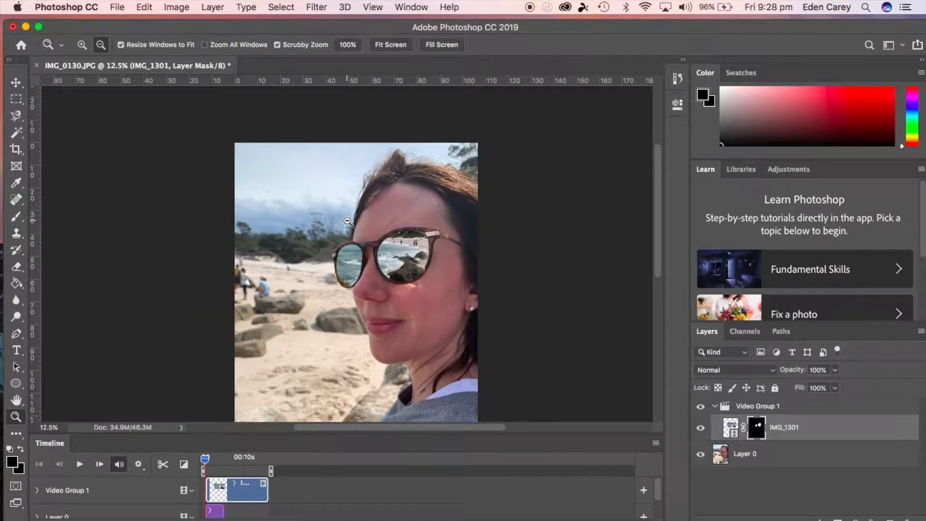
pyautogui.click(82, 44)
pyautogui.click(294, 283)
pyautogui.moveTo(295, 283); pyautogui.dragTo(287, 315)
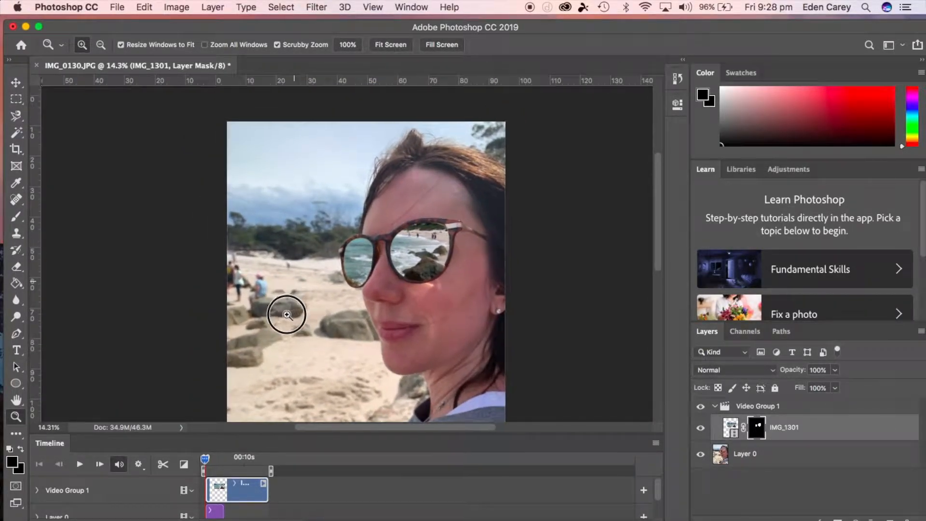
pyautogui.click(287, 315)
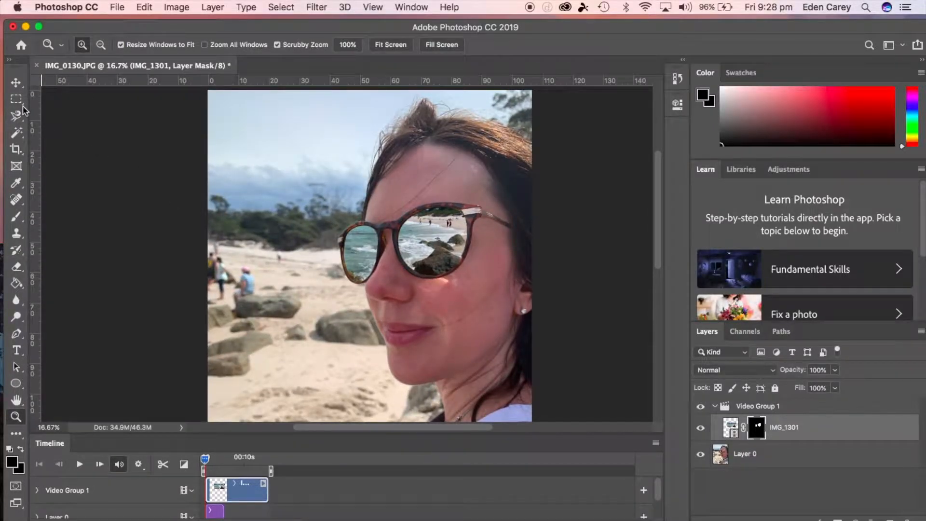
pyautogui.click(16, 82)
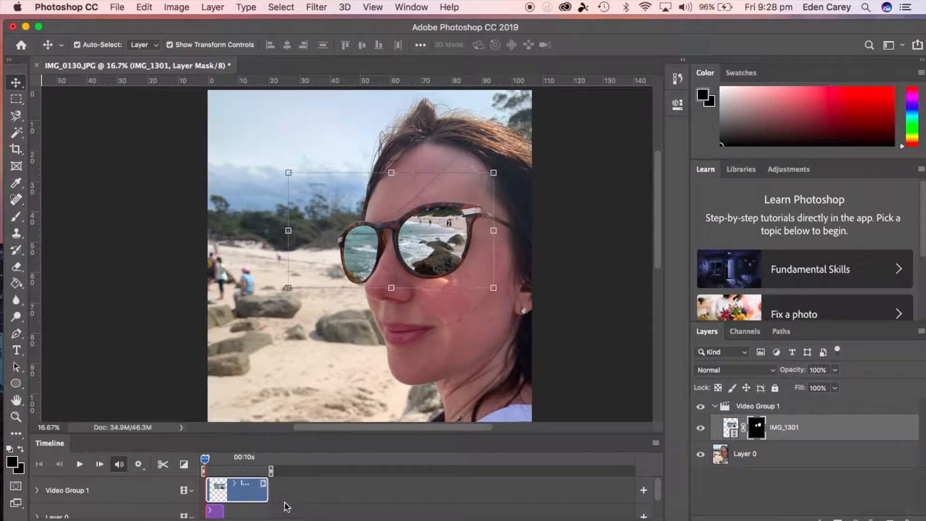
pyautogui.scroll(-1, 295, 497)
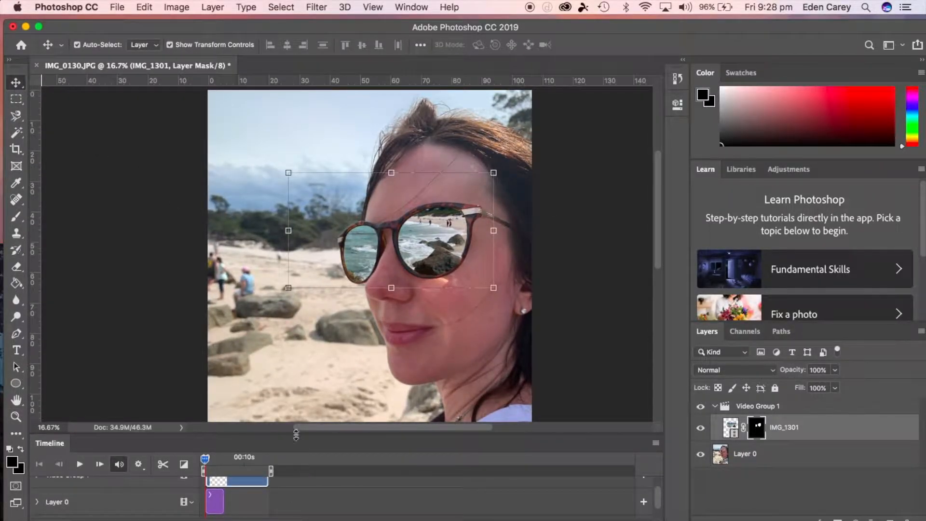
pyautogui.click(80, 464)
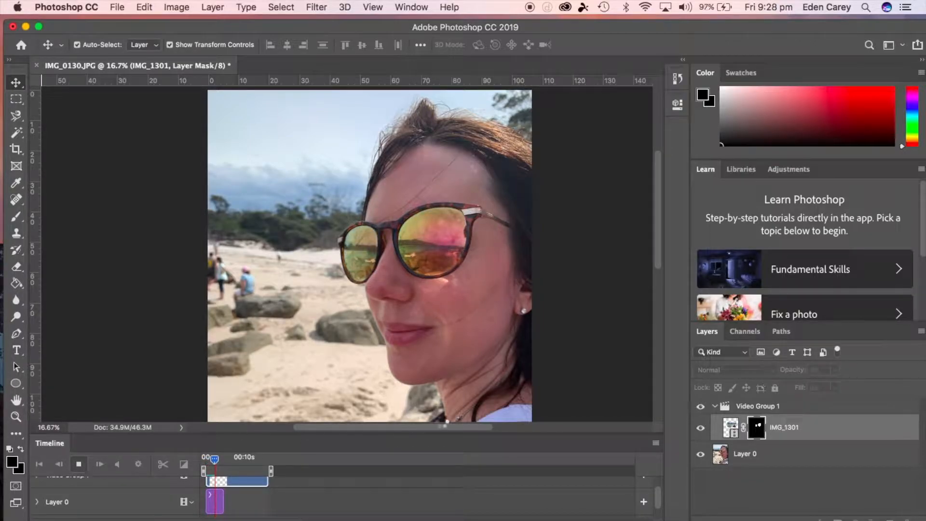
pyautogui.press('space')
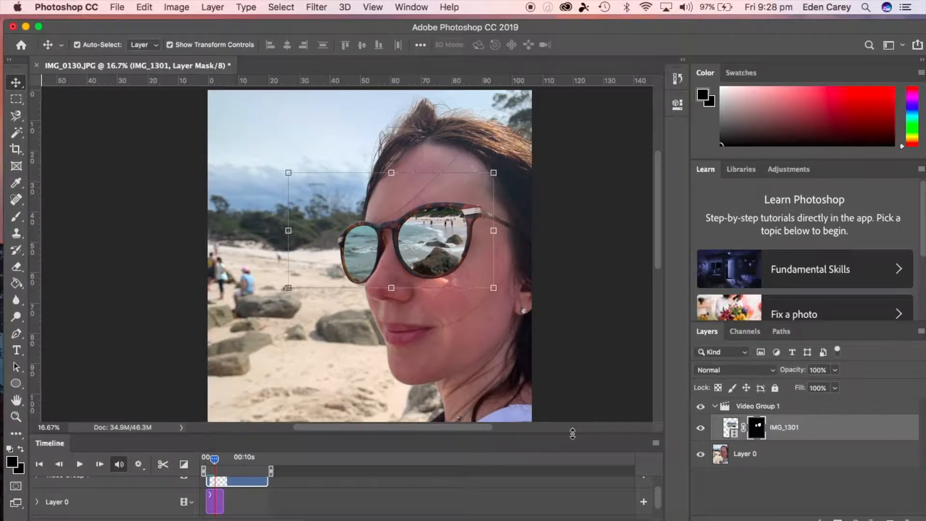
# Enlarge the timeline, trim the start of the IMG_1301 clip, and extend the Layer 0 clip to end with it
pyautogui.moveTo(572, 434); pyautogui.dragTo(575, 383)
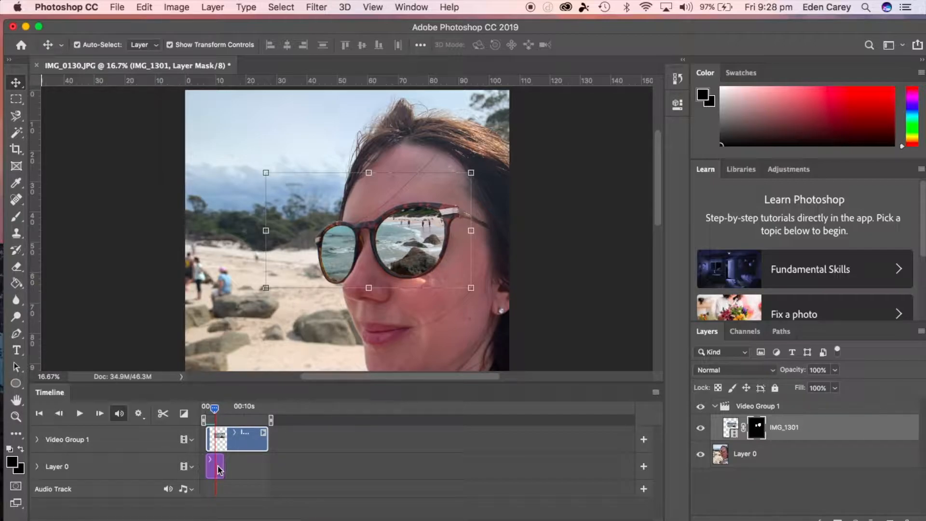
pyautogui.moveTo(215, 413)
pyautogui.mouseDown()
pyautogui.moveTo(243, 409)
pyautogui.moveTo(229, 408)
pyautogui.mouseUp()
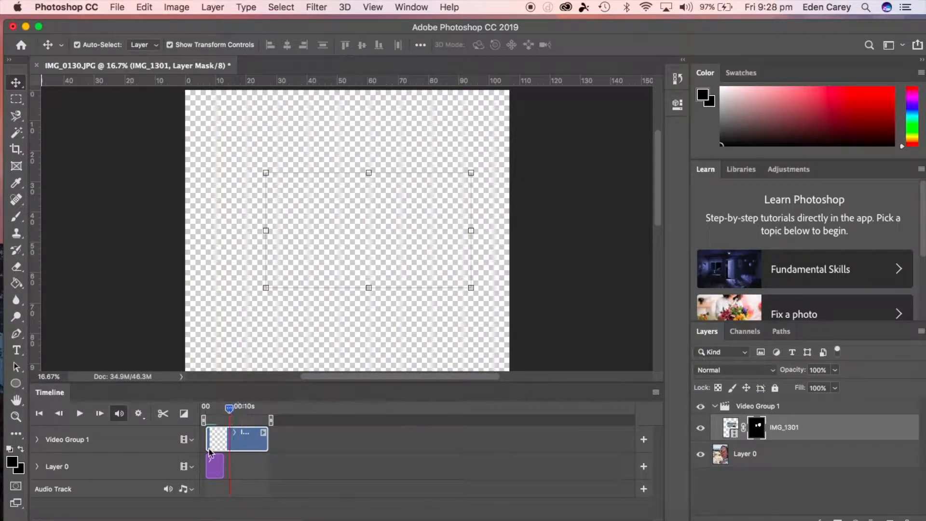
pyautogui.moveTo(207, 442); pyautogui.dragTo(242, 444)
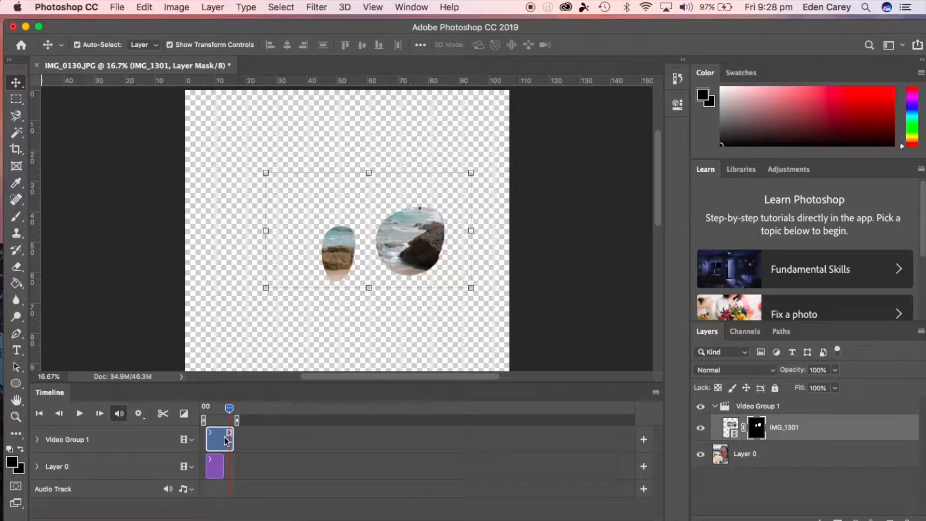
pyautogui.moveTo(223, 467); pyautogui.dragTo(234, 467)
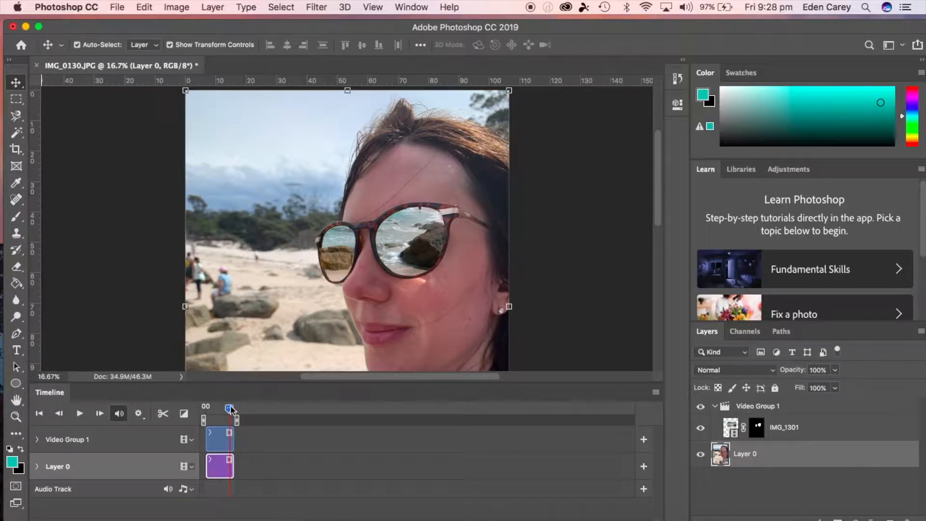
# Return the playhead to the start, check the Loop Playback option, and preview the trimmed cinemagraph
pyautogui.moveTo(230, 410); pyautogui.dragTo(203, 408)
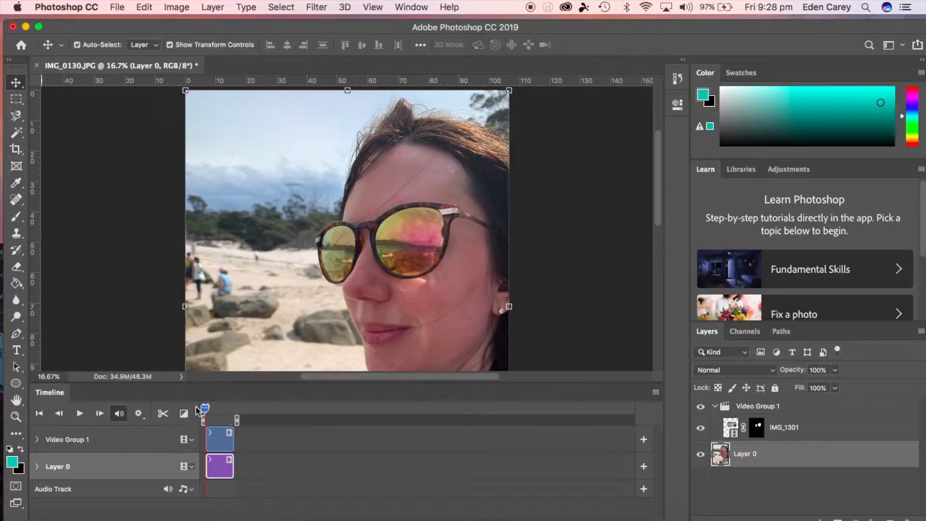
pyautogui.click(143, 421)
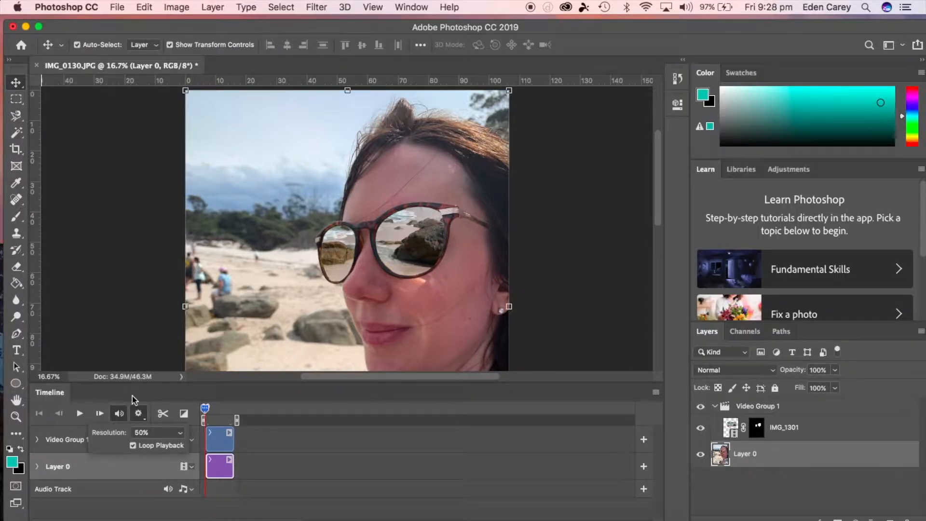
pyautogui.click(79, 414)
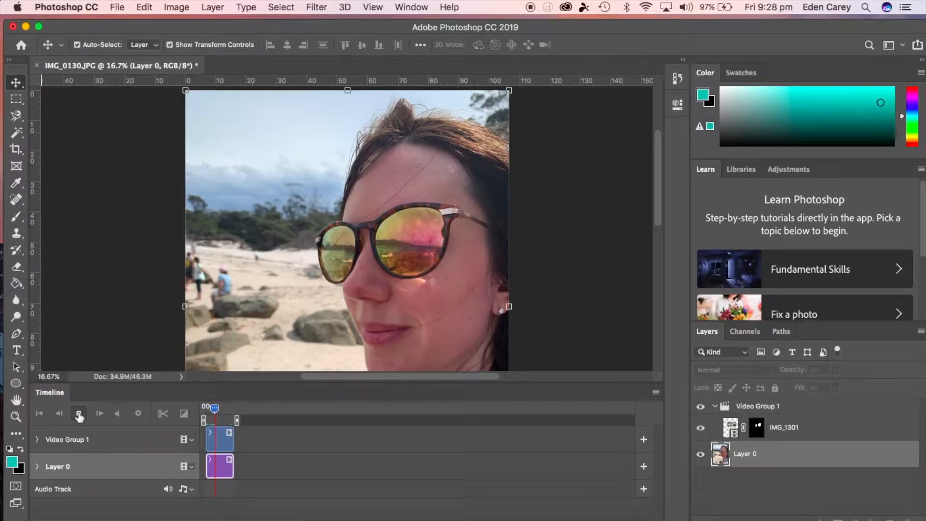
pyautogui.click(79, 414)
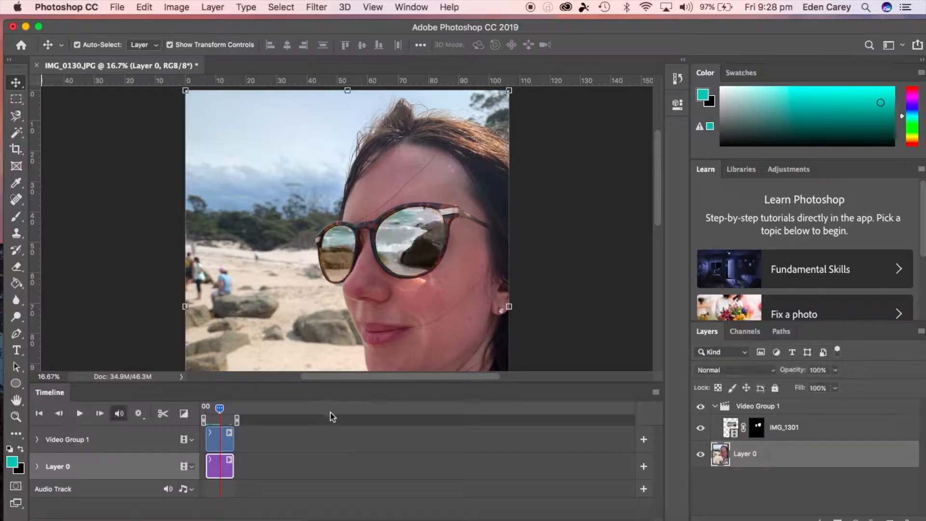
# Select the IMG_1301 clip with the playhead back at the start, and open the Render Video export settings
pyautogui.click(225, 443)
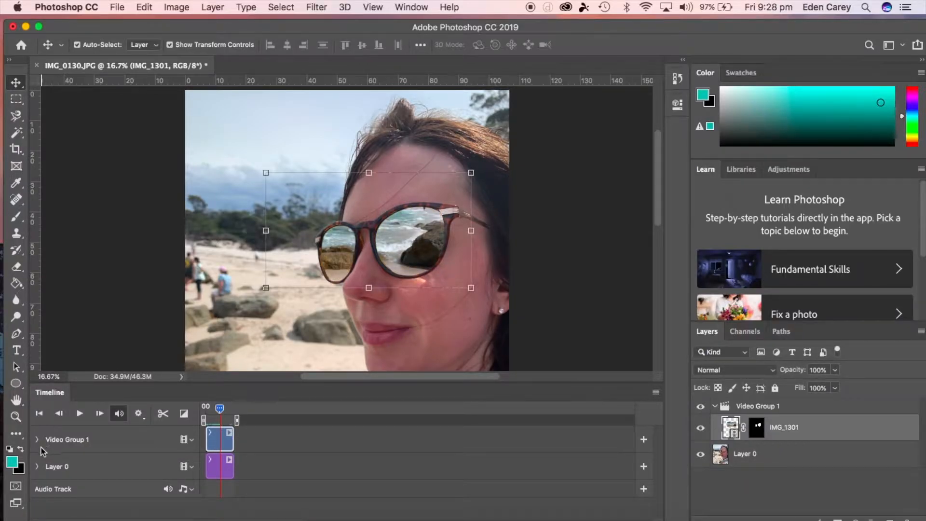
pyautogui.moveTo(222, 415); pyautogui.dragTo(198, 413)
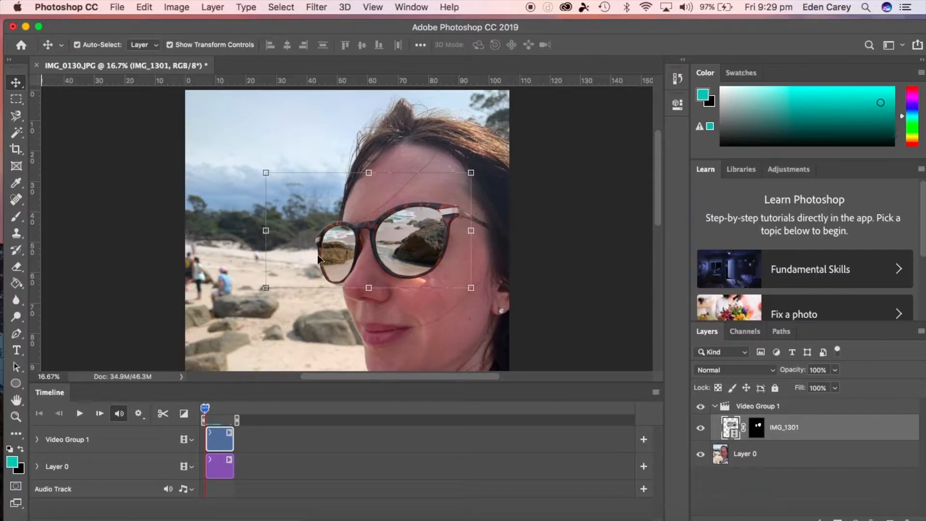
pyautogui.click(114, 7)
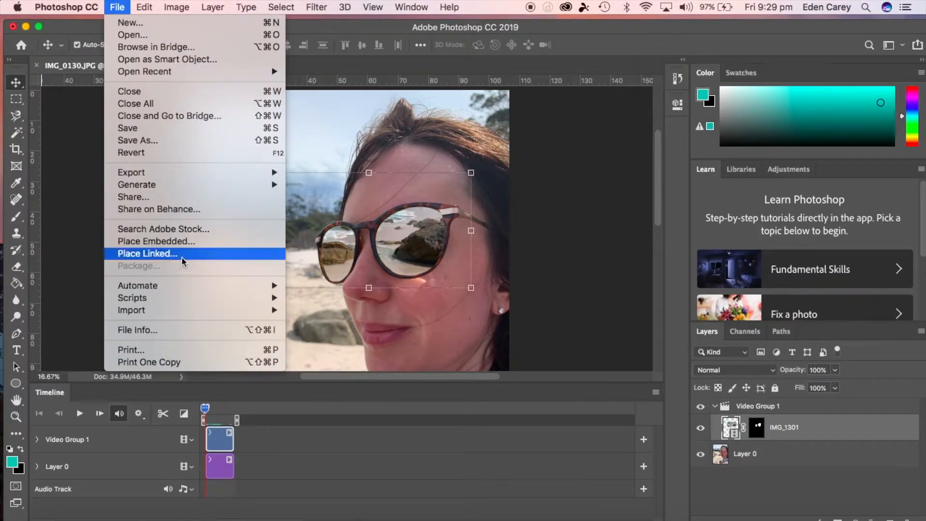
pyautogui.moveTo(211, 174)
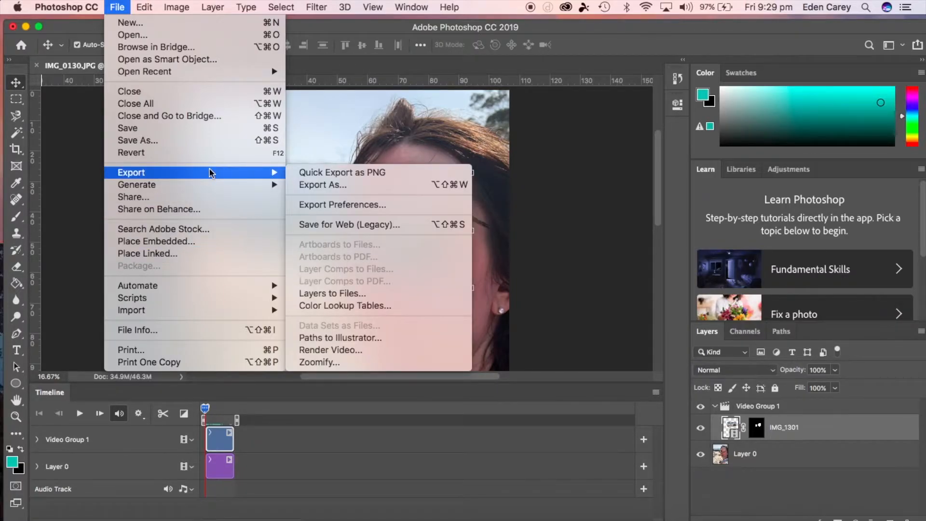
pyautogui.click(372, 354)
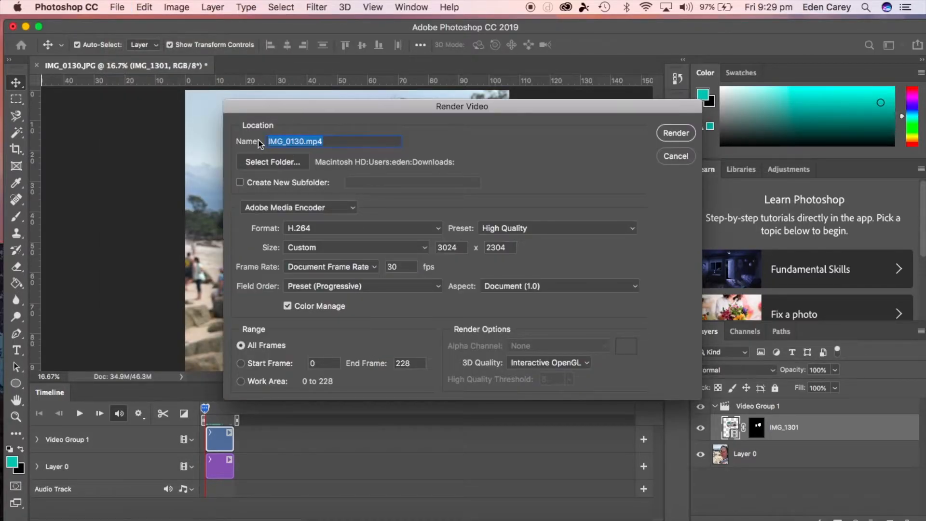
# Set the render's destination to the Cinemagraph folder on the Desktop
pyautogui.click(280, 161)
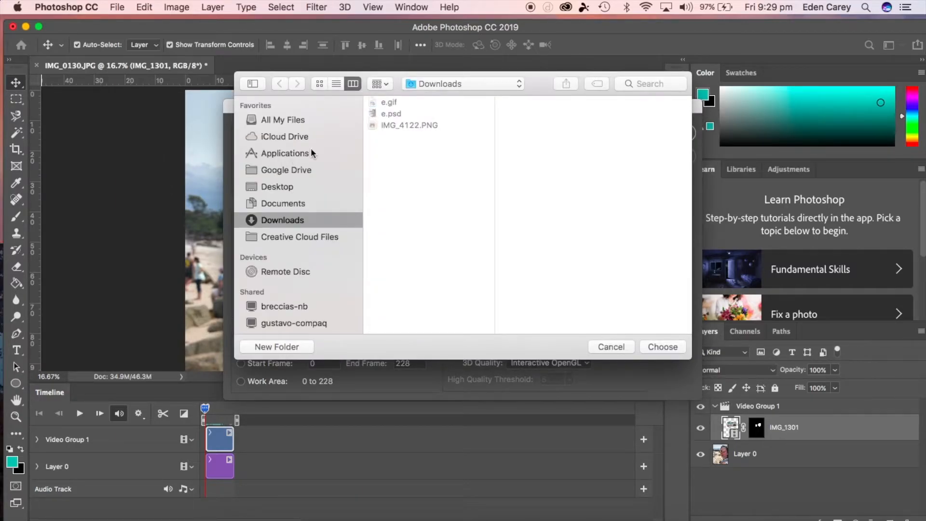
pyautogui.click(288, 188)
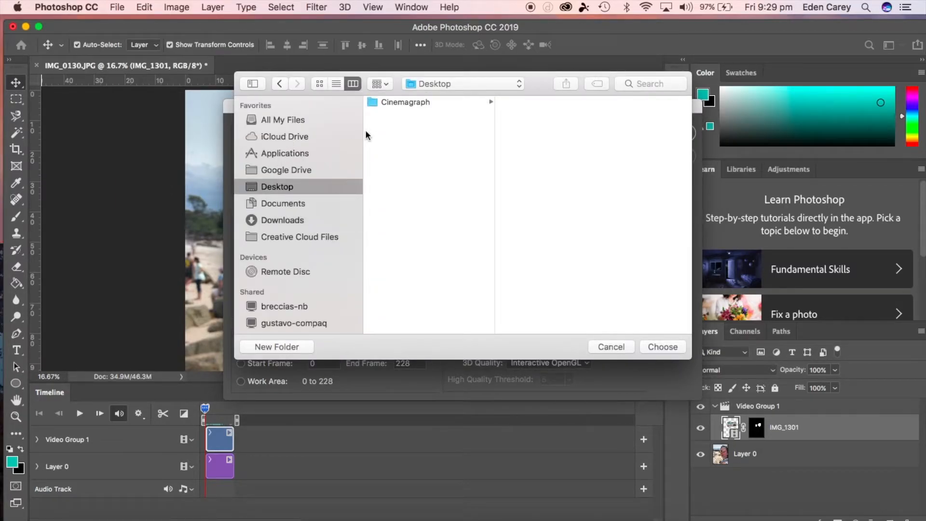
pyautogui.click(409, 102)
pyautogui.click(661, 347)
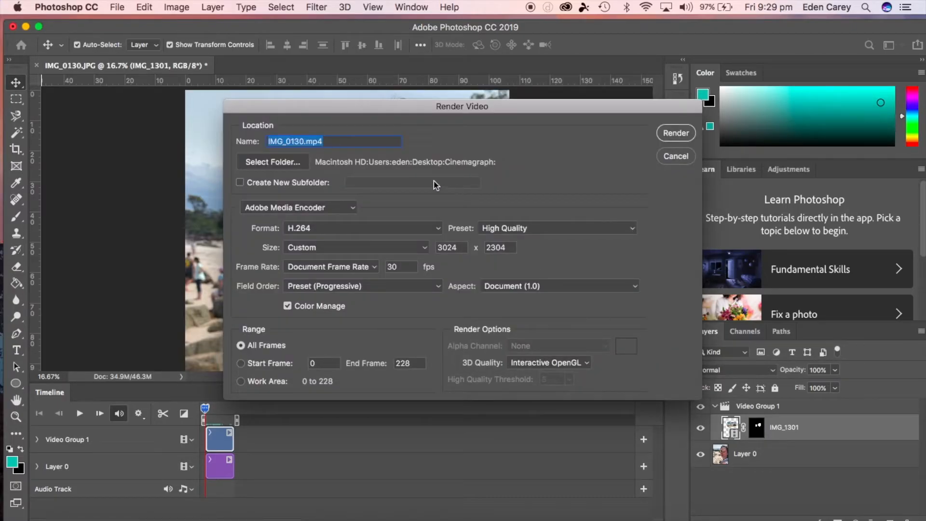
# Name the output video final.mp4 and render it
pyautogui.click(304, 142)
pyautogui.moveTo(303, 142); pyautogui.dragTo(273, 142)
pyautogui.write('final')
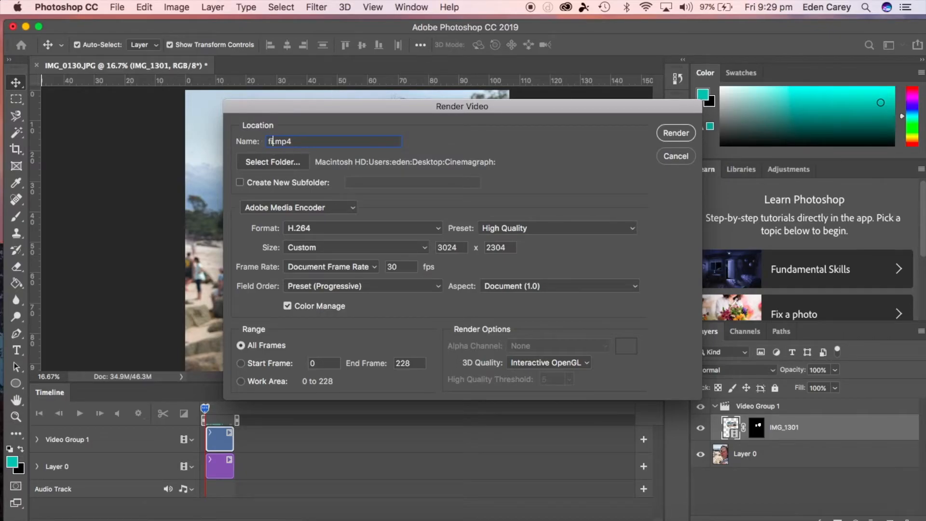
pyautogui.click(676, 133)
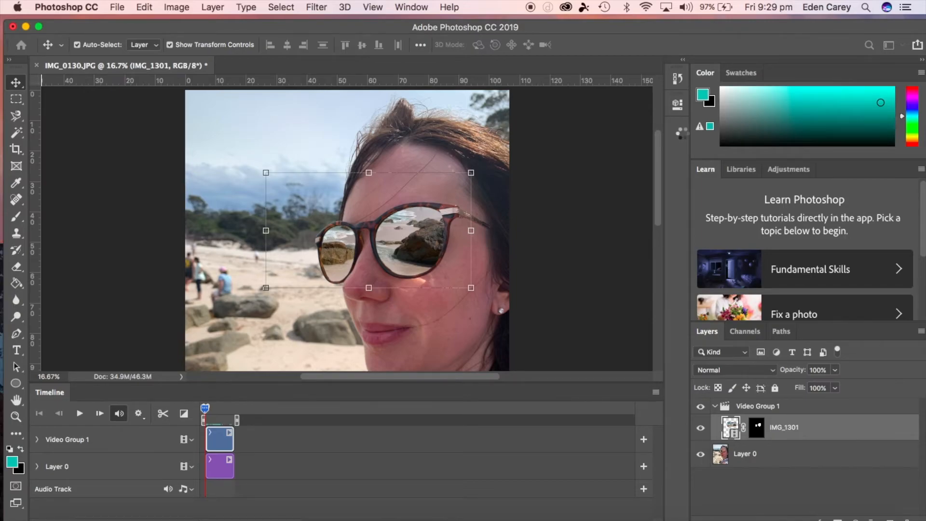